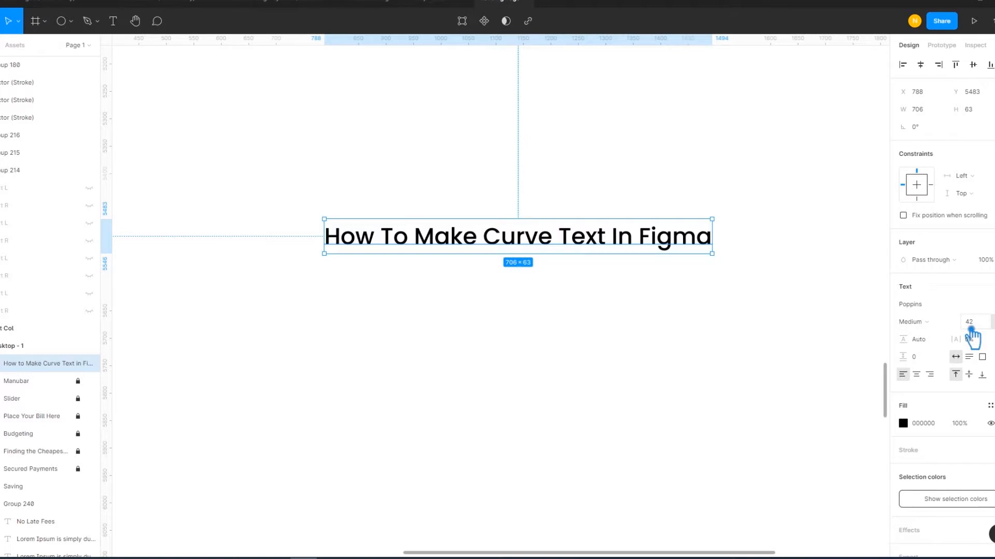
- Enlarge the heading to font size 57 at about X 585, Y 5454, and set its letter case to uppercase
left_click_drag(639, 254, 527, 238)
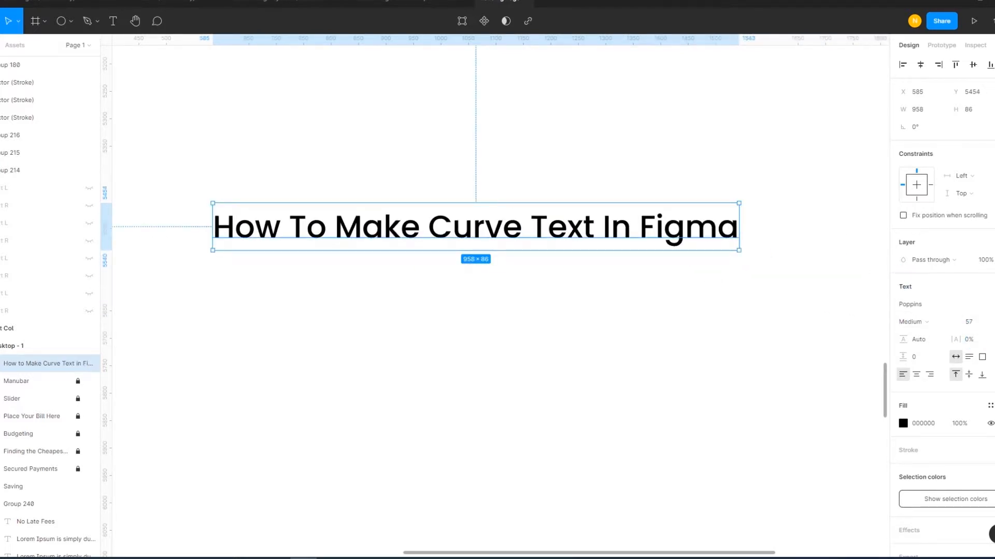
left_click(994, 375)
left_click(838, 484)
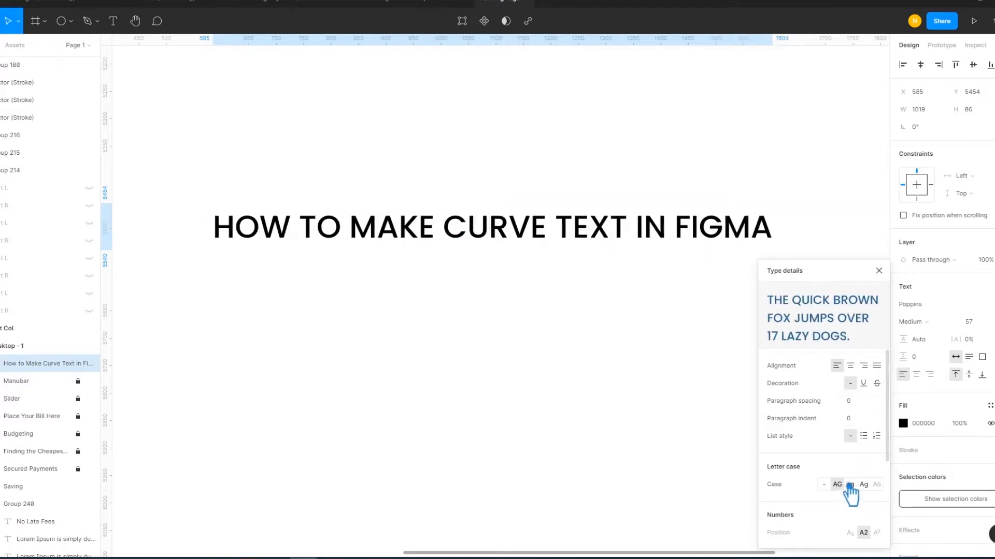
left_click(648, 368)
left_click(542, 237)
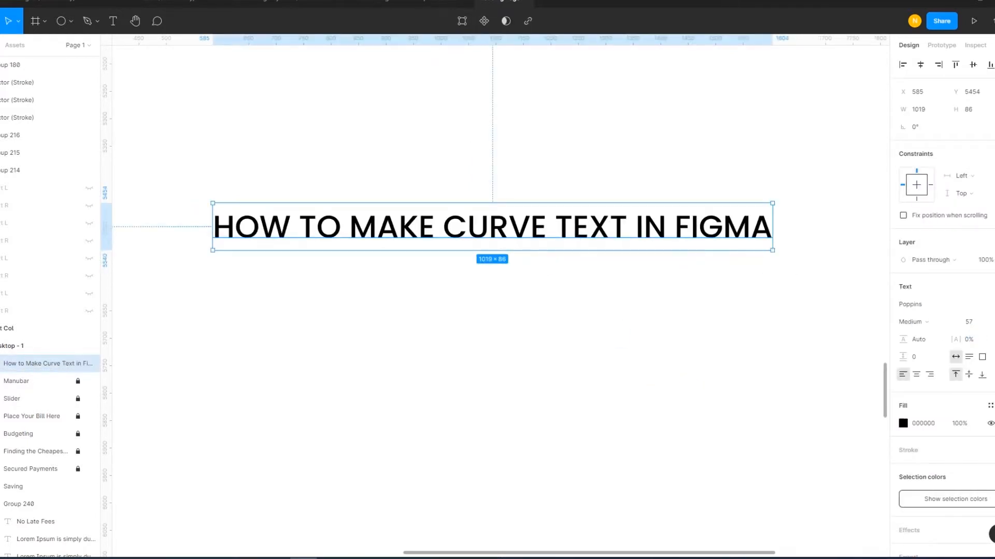
- Tighten the heading's letter spacing to -6% and set its font weight to Bold
left_click_drag(965, 349, 505, 293)
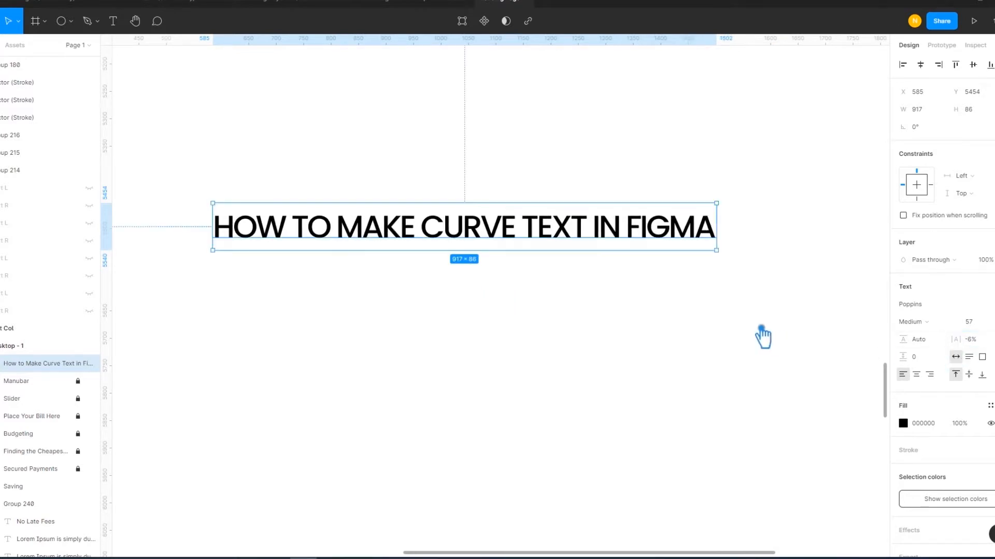
left_click(935, 329)
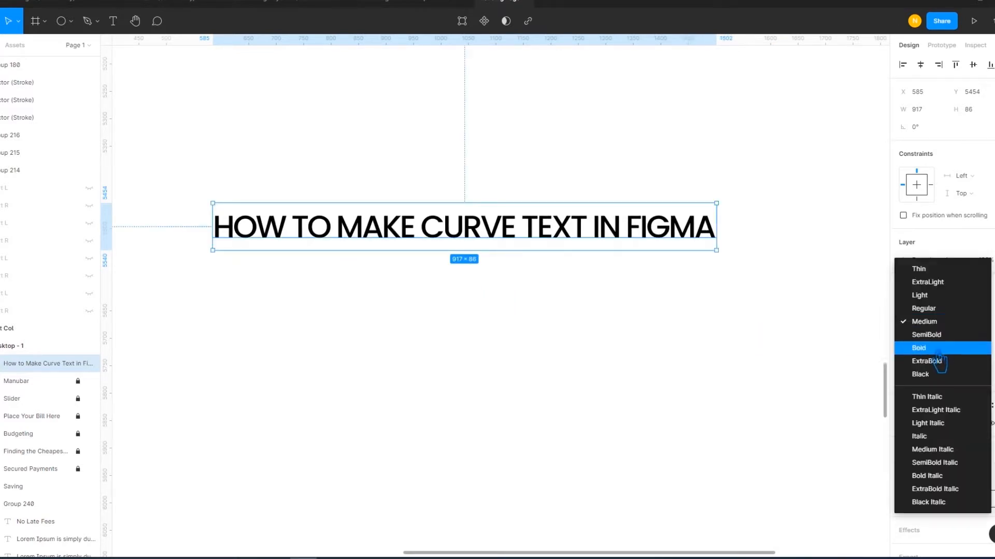
left_click(935, 350)
left_click(725, 363)
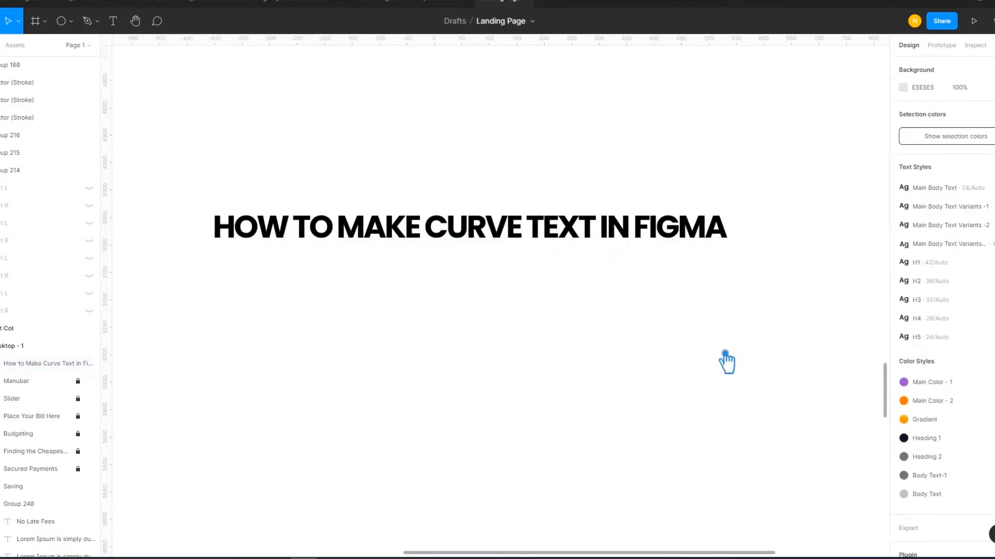
- Change the heading's font weight to SemiBold
left_click(622, 245)
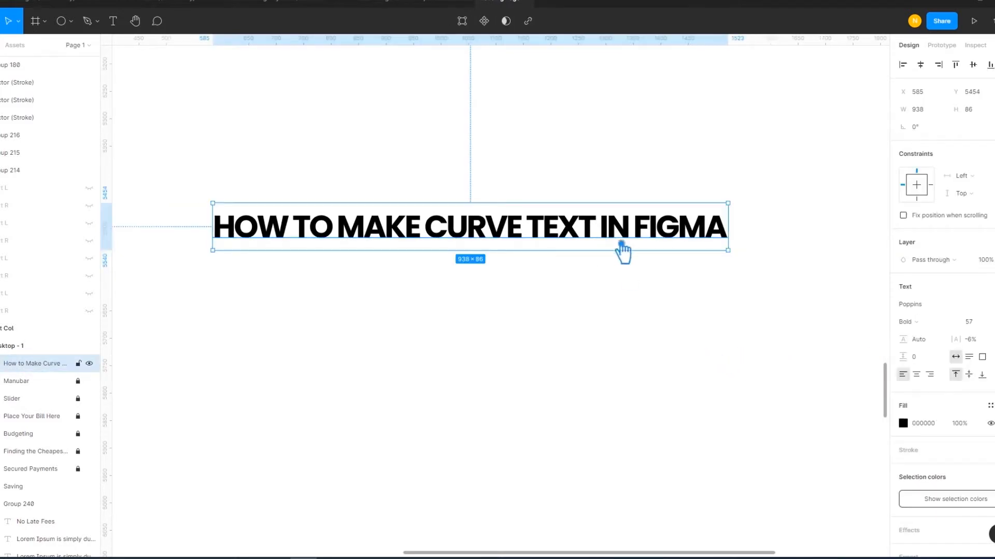
left_click(926, 322)
left_click(932, 309)
left_click(648, 306)
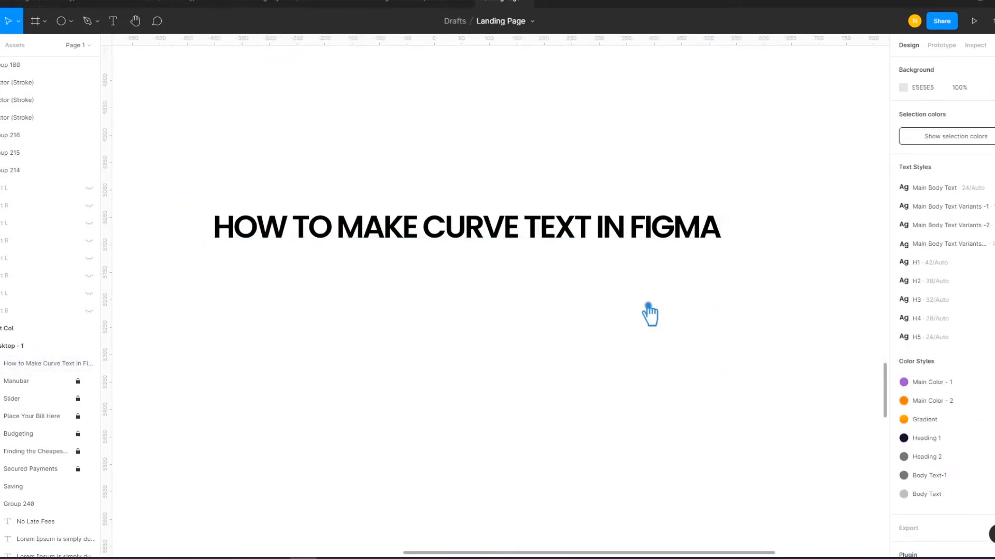
- Check which installed plugins are available for the heading text
left_click(577, 231)
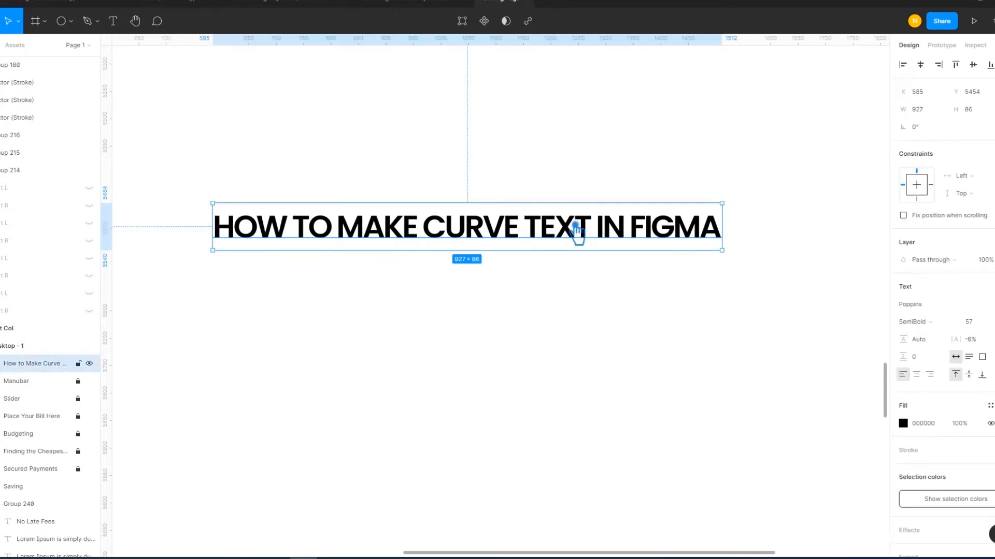
right_click(575, 232)
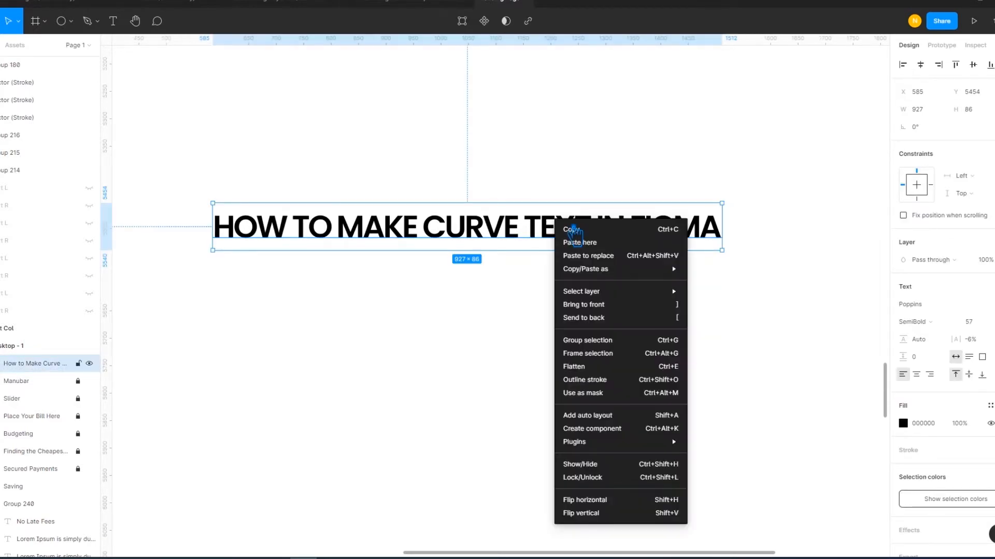
mouse_move(611, 444)
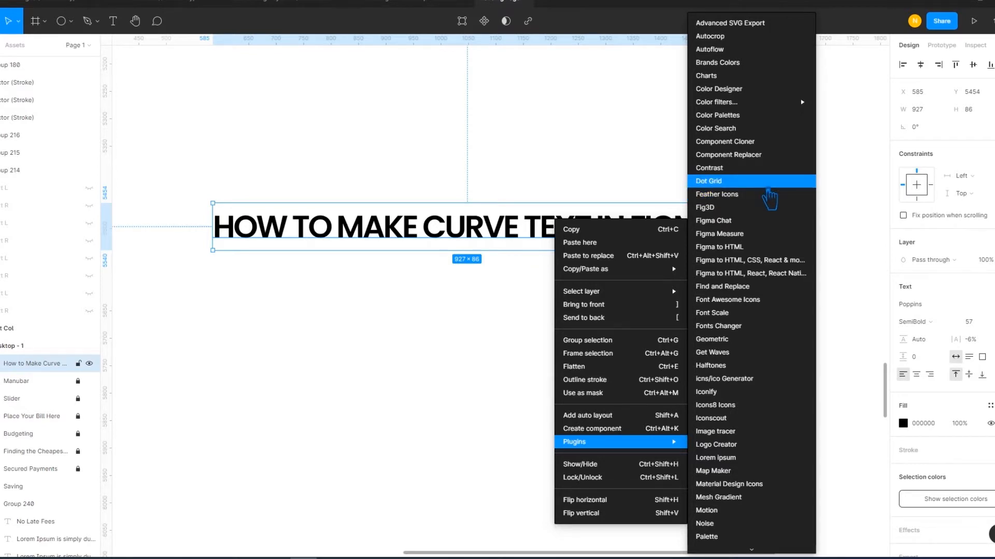
left_click(371, 237)
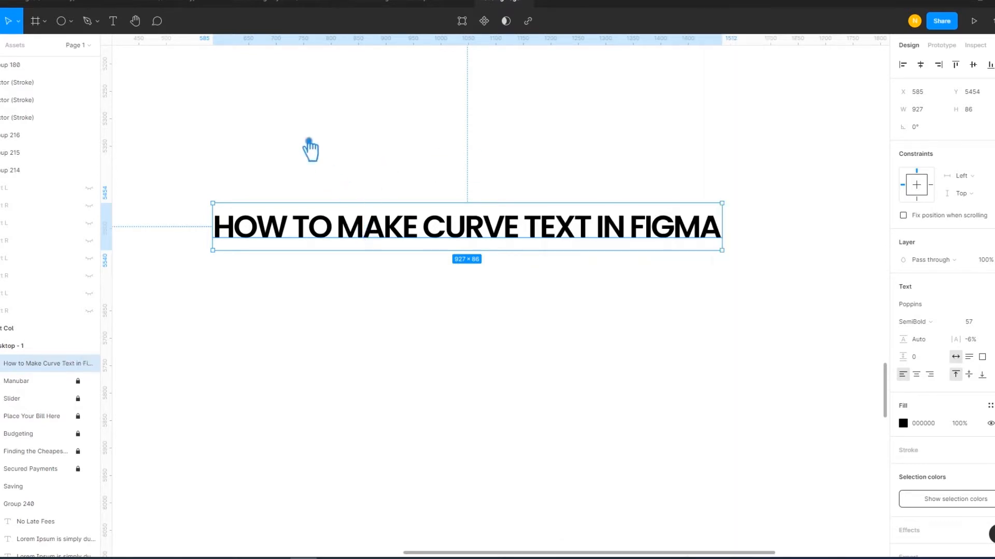
- Open the Figma Community and search it for "arc"
left_click(310, 149)
left_click(11, 3)
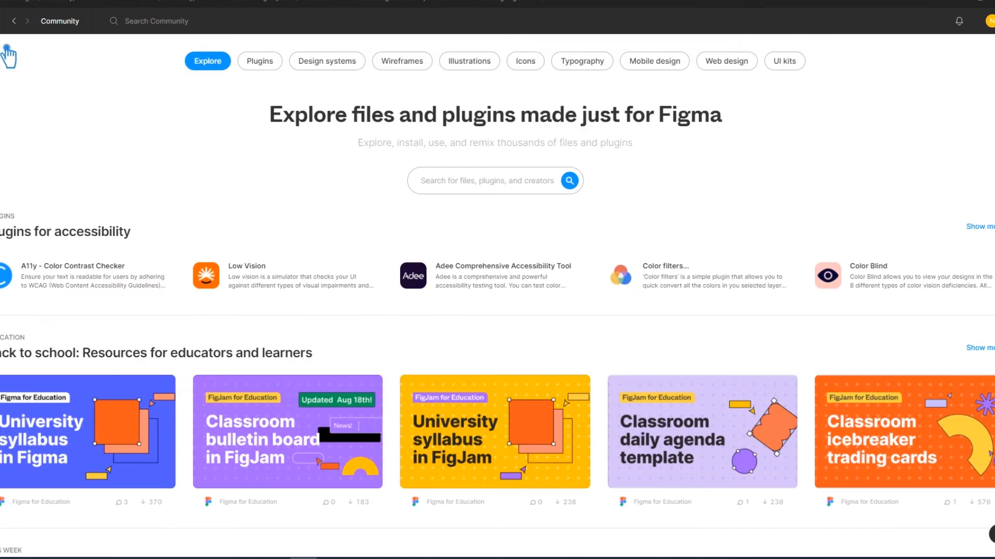
left_click(465, 181)
type("arc")
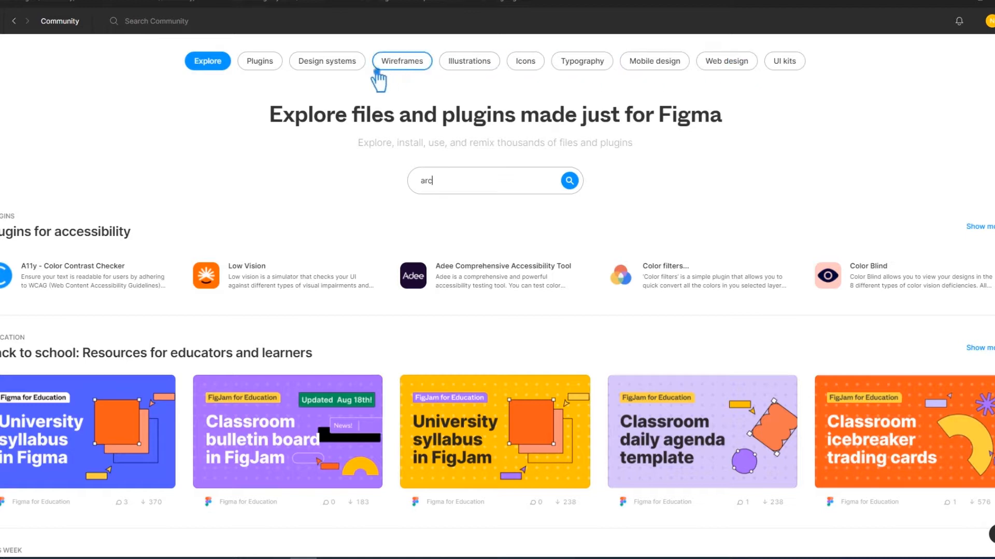
key("Return")
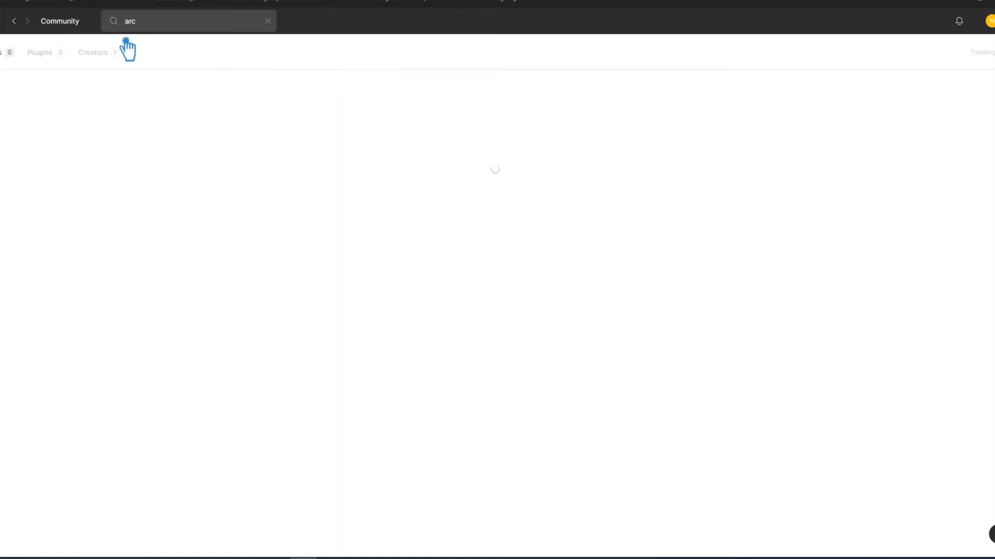
- Return to the Community start page, restrict it to plugins, and search for "arc"
left_click_drag(138, 21, 69, 20)
key("BackSpace")
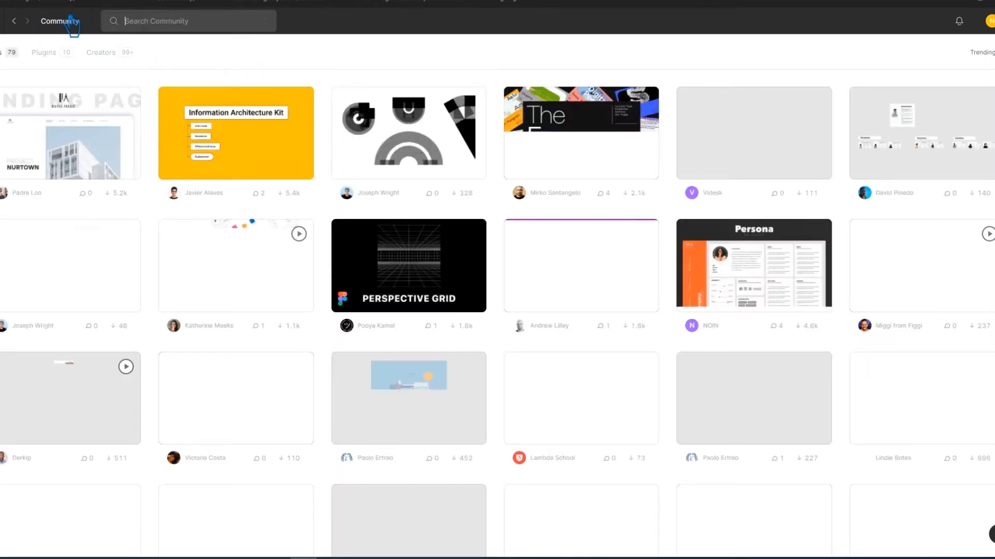
left_click(15, 21)
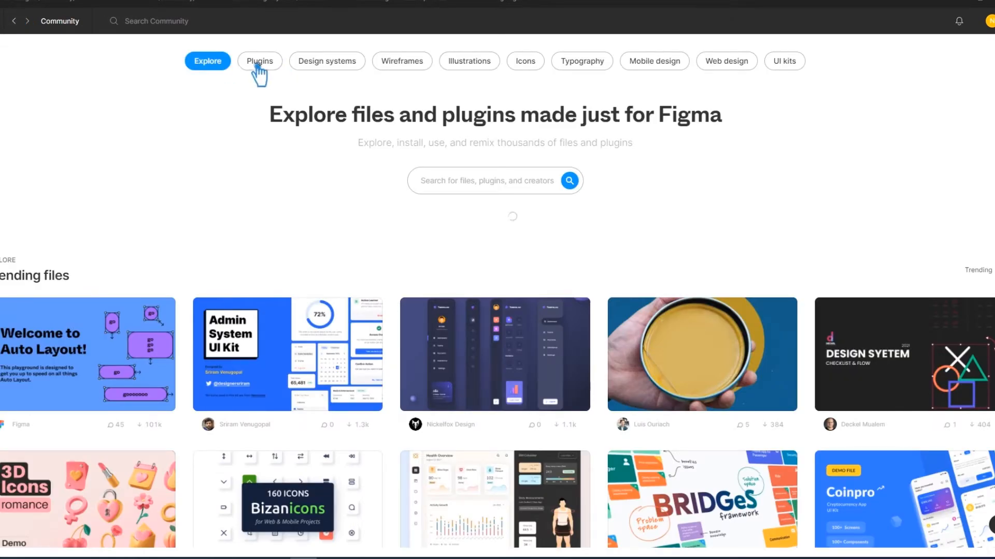
left_click(270, 65)
left_click(449, 186)
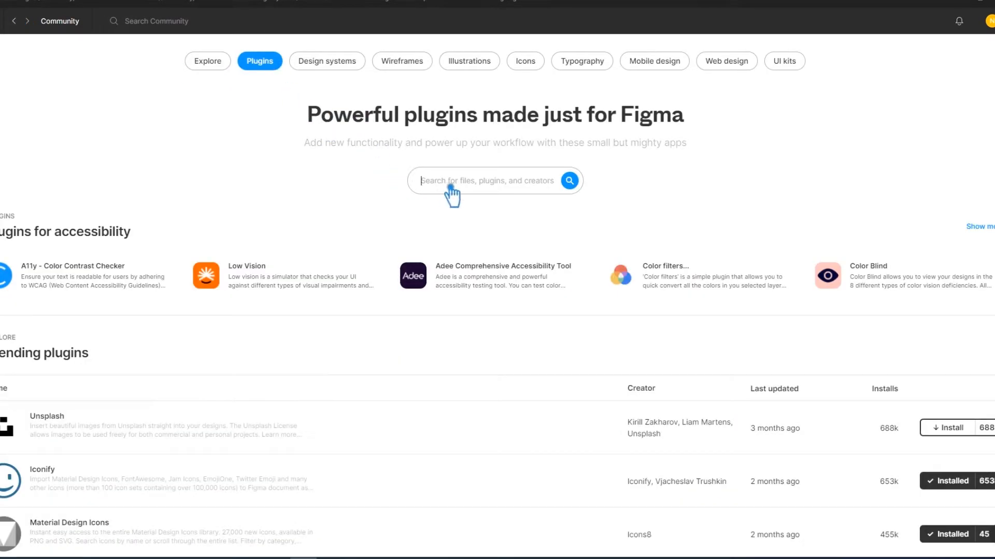
type("arc")
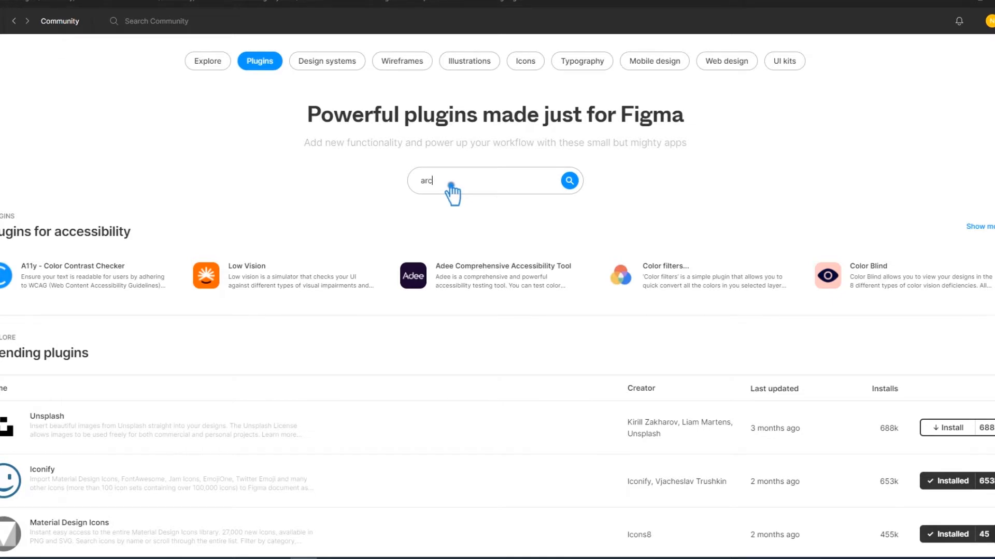
key("Return")
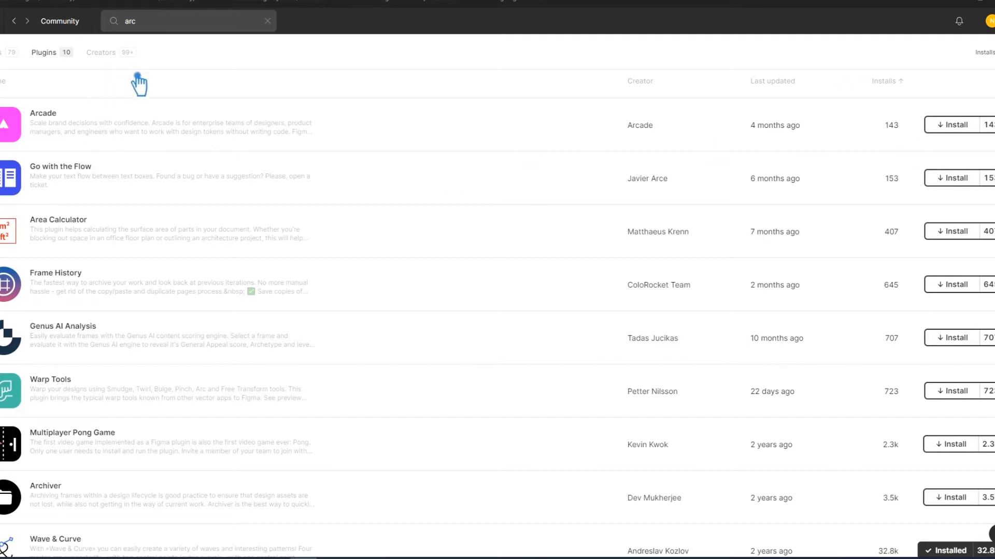
- Install the arc plugin by unfold.co from the search results
scroll(363, 178, "down", 2)
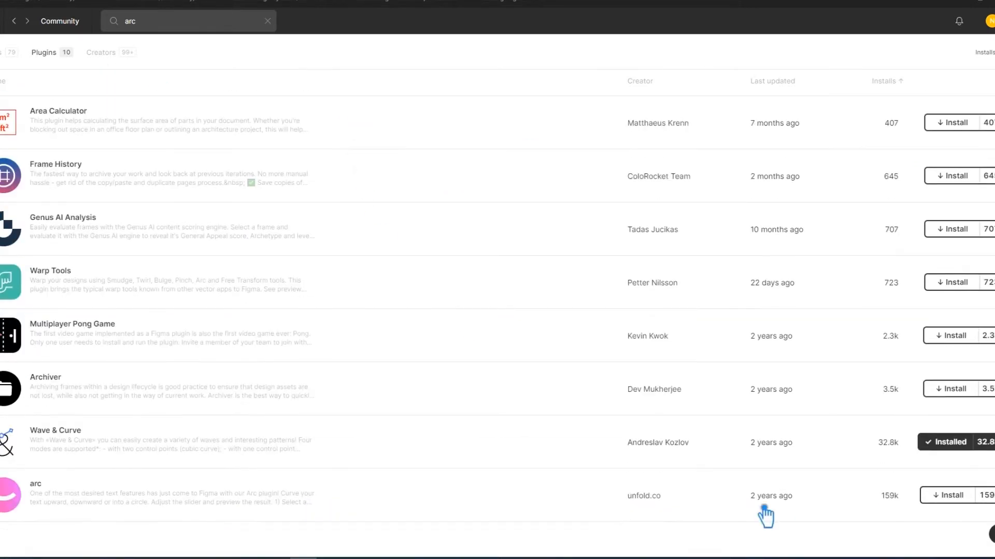
left_click(970, 496)
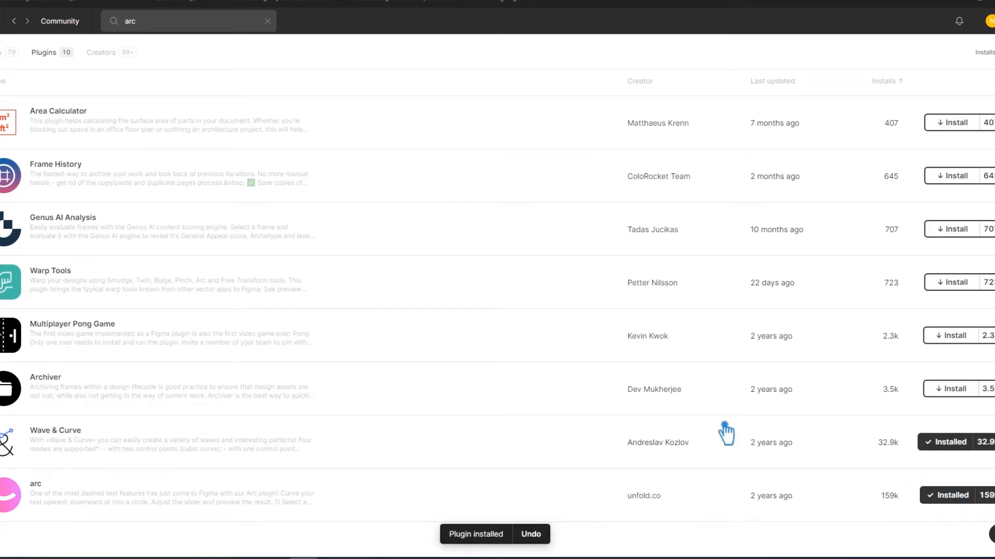
scroll(724, 426, "up", 2)
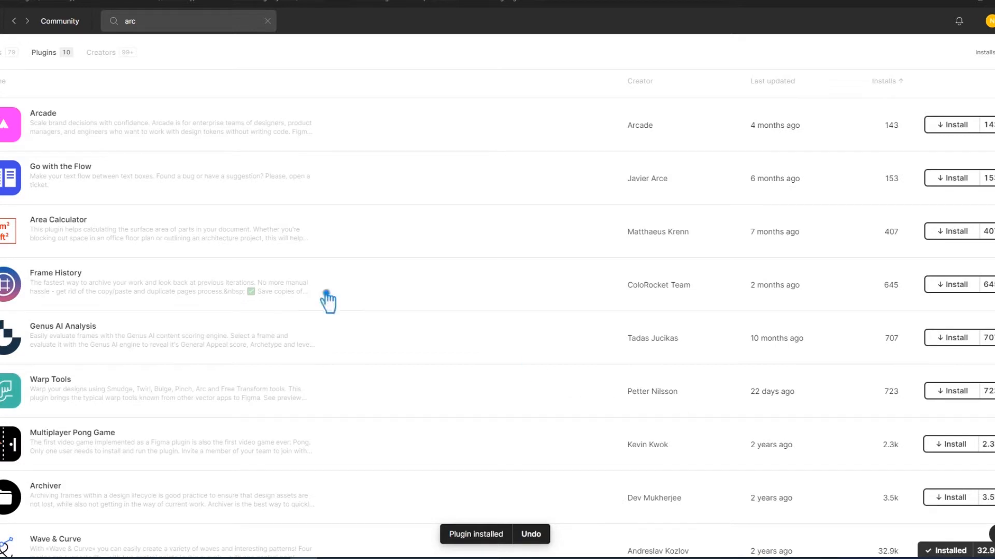
- Run the arc plugin on the heading in the Landing Page file and move the plugin window clear of the text
left_click(503, 8)
left_click(527, 232)
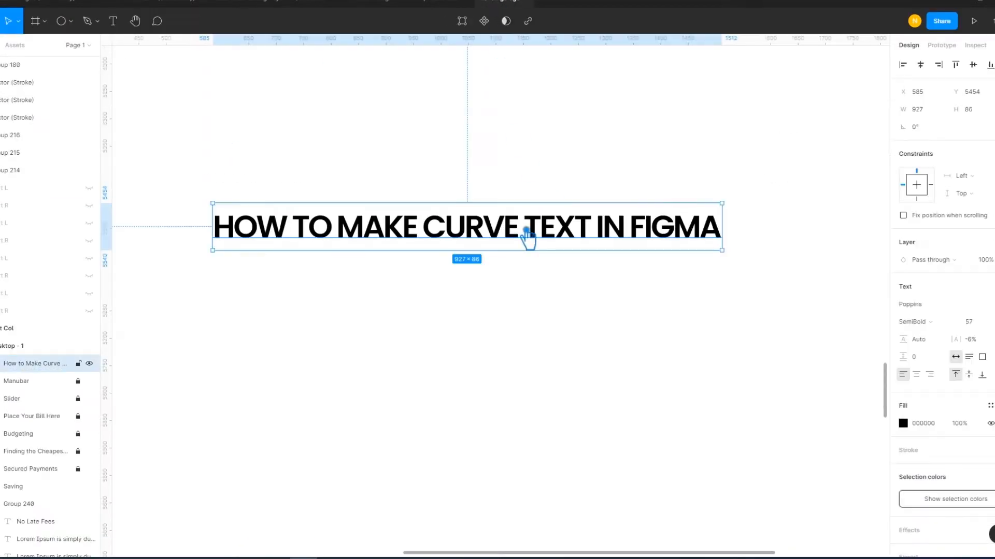
right_click(517, 237)
mouse_move(570, 448)
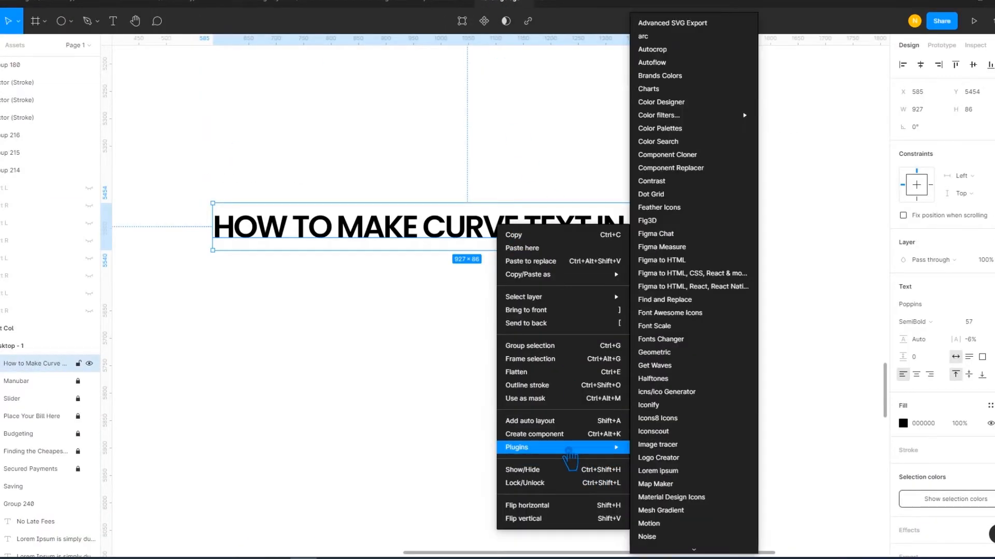
left_click(669, 39)
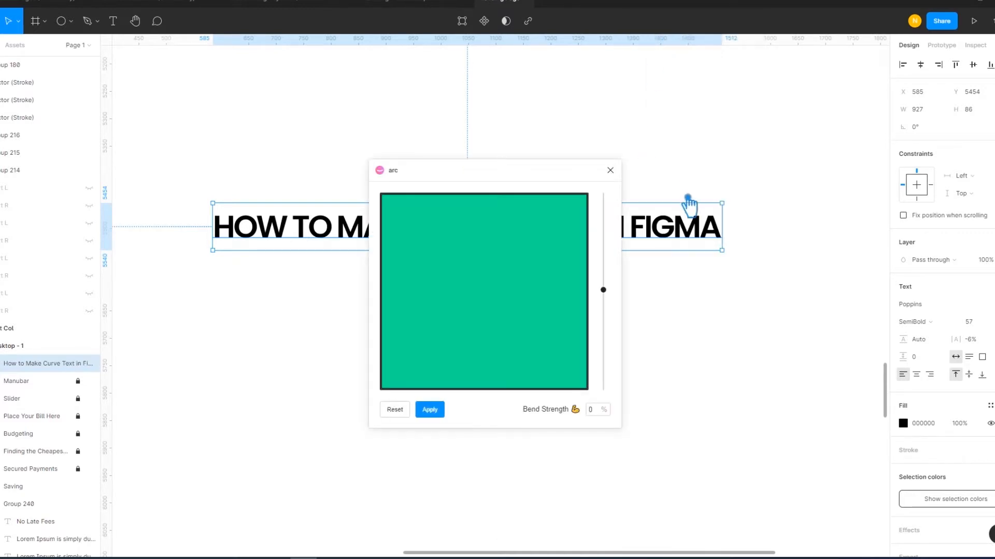
left_click_drag(500, 168, 915, 120)
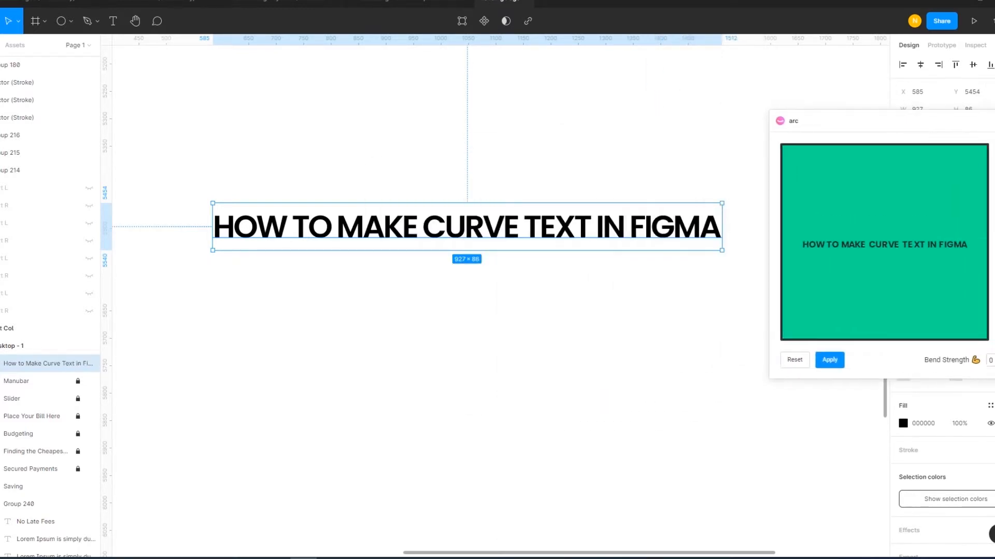
- Adjust the arc plugin's positive bend strength to curve the heading upward into a near-circle, and apply it
left_click_drag(994, 242, 994, 153)
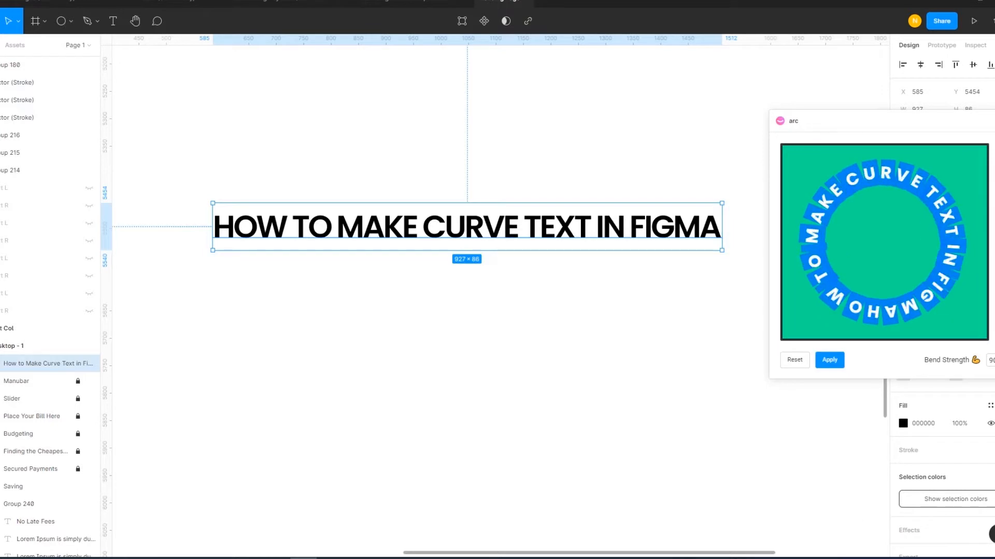
left_click_drag(994, 153, 994, 161)
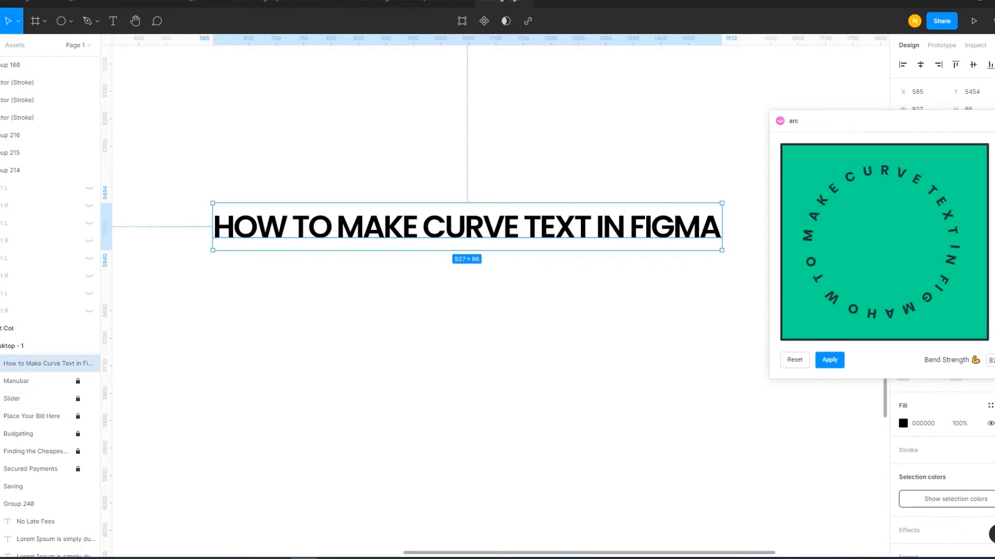
mouse_move(994, 161)
left_mouse_down()
mouse_move(994, 190)
mouse_move(994, 175)
left_mouse_up()
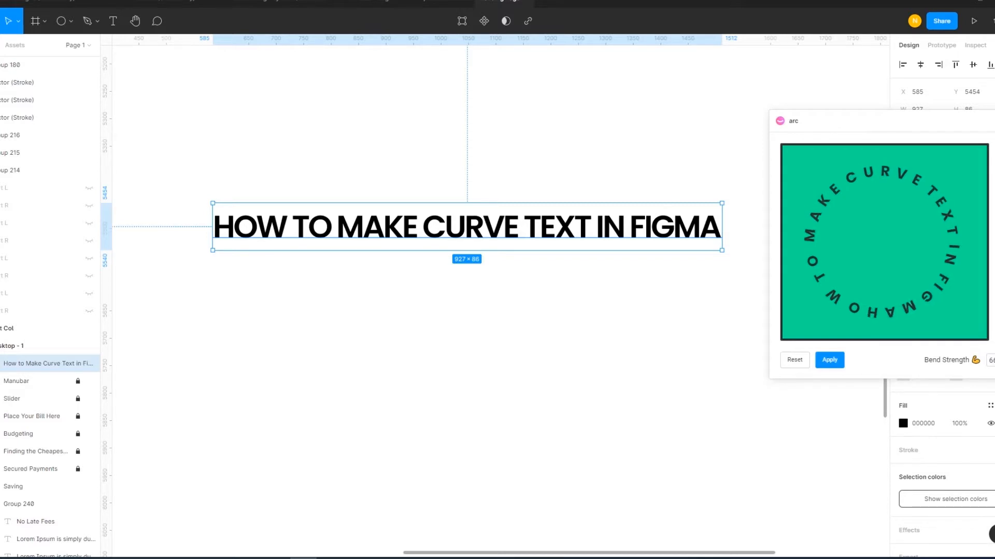
mouse_move(994, 177)
left_mouse_down()
mouse_move(994, 186)
mouse_move(994, 174)
left_mouse_up()
left_click(830, 360)
- Move the original straight heading below the curved text, to about X 603, Y 5521
left_click(557, 378)
scroll(518, 288, "up", 4)
left_click(588, 266)
left_click_drag(589, 266, 610, 111)
left_click_drag(509, 358, 512, 384)
- Try to delete the words before "FIGMA" in the original straight heading
left_click(493, 318)
key("Return")
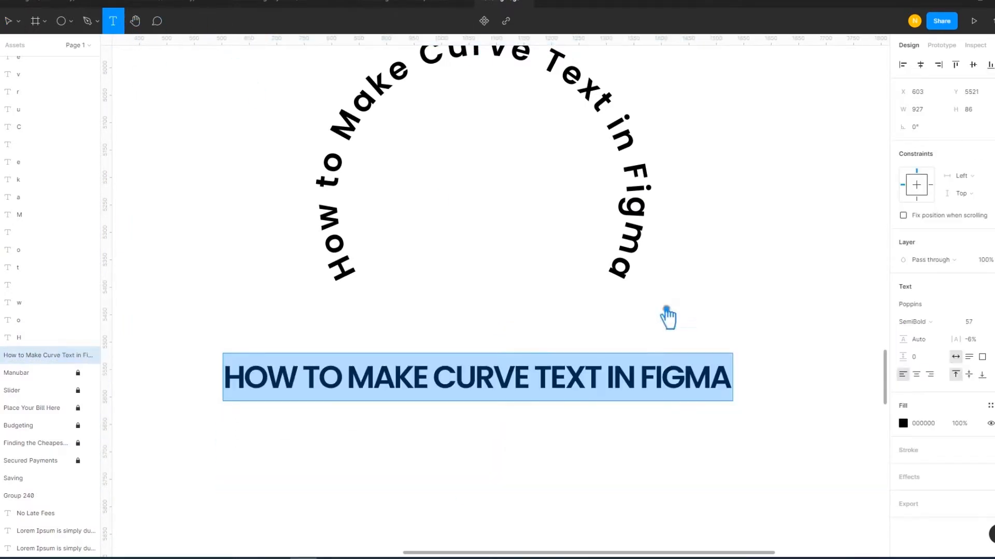
left_click_drag(644, 386, 216, 373)
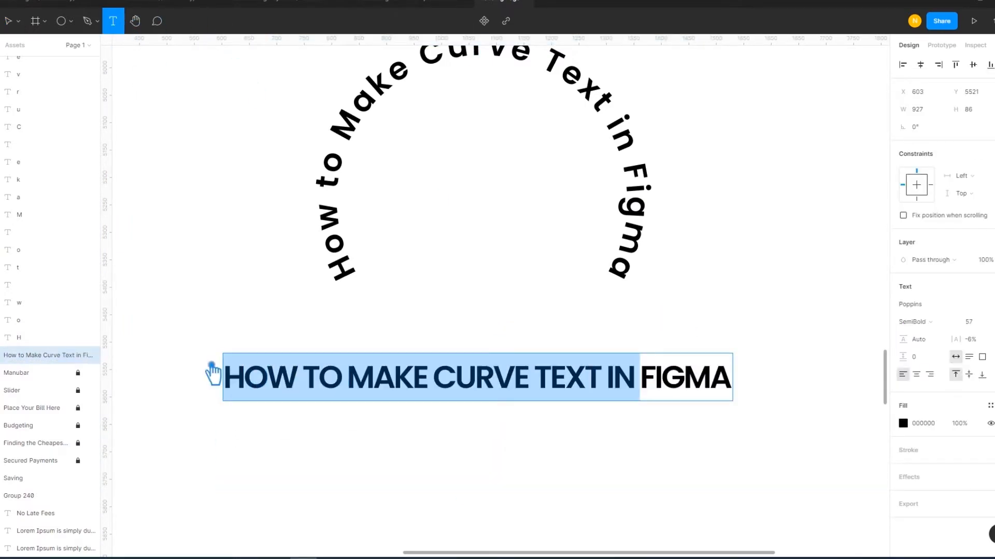
key("BackSpace")
key("ctrl+z")
key("ctrl+z")
key("ctrl+z")
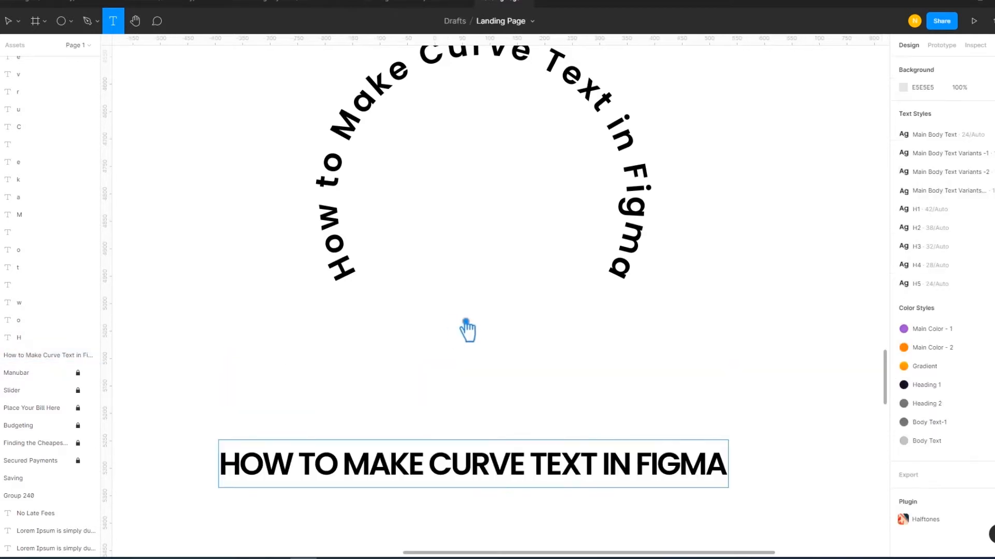
- Undo the heading's moves and the applied arc so only the straight heading at its earlier position is left
left_click(465, 323)
key("ctrl+z")
key("ctrl+z")
key("ctrl+z")
key("ctrl+z")
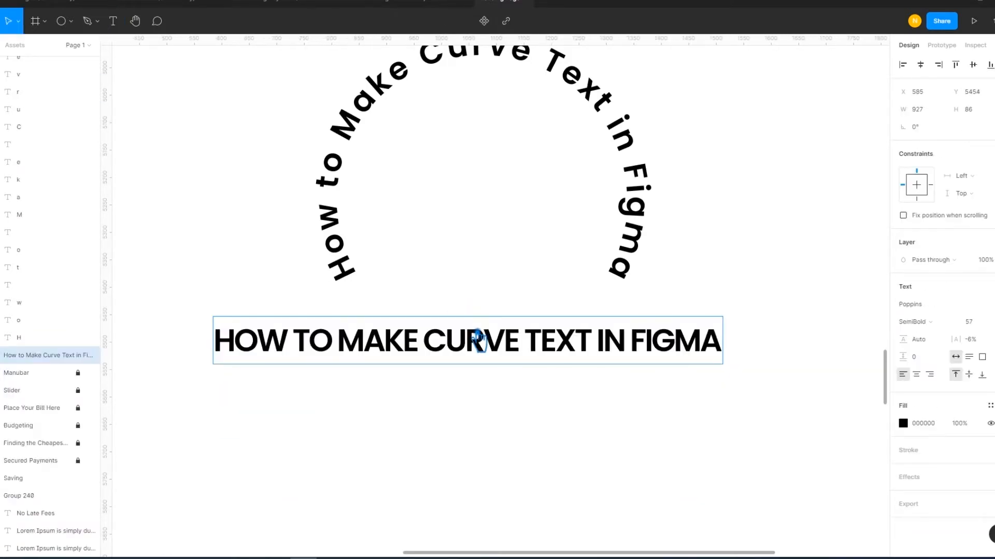
key("ctrl+z")
left_click(431, 428)
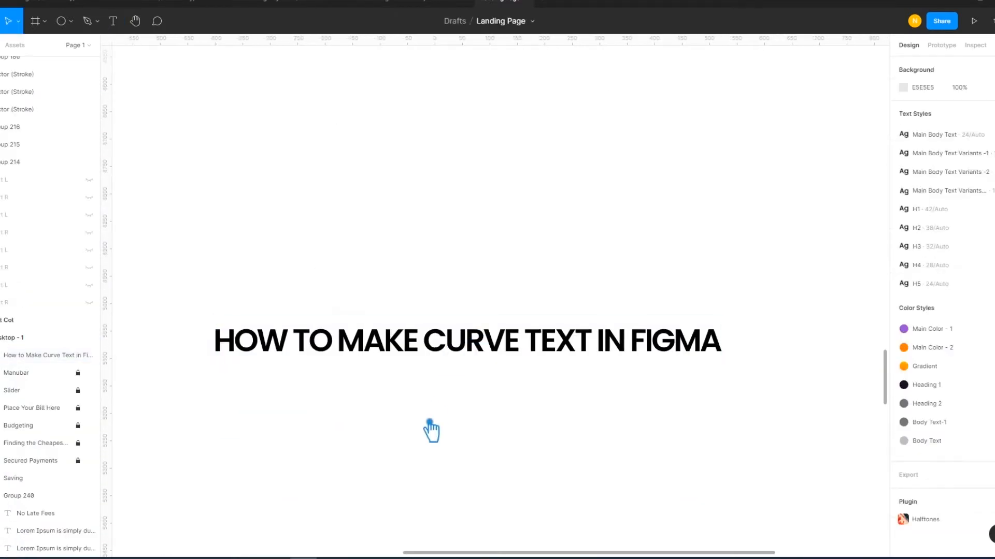
- Duplicate the straight heading above the original and bend the copy upward into a near-full circle with the arc plugin, applying it
left_click_drag(477, 346, 487, 232)
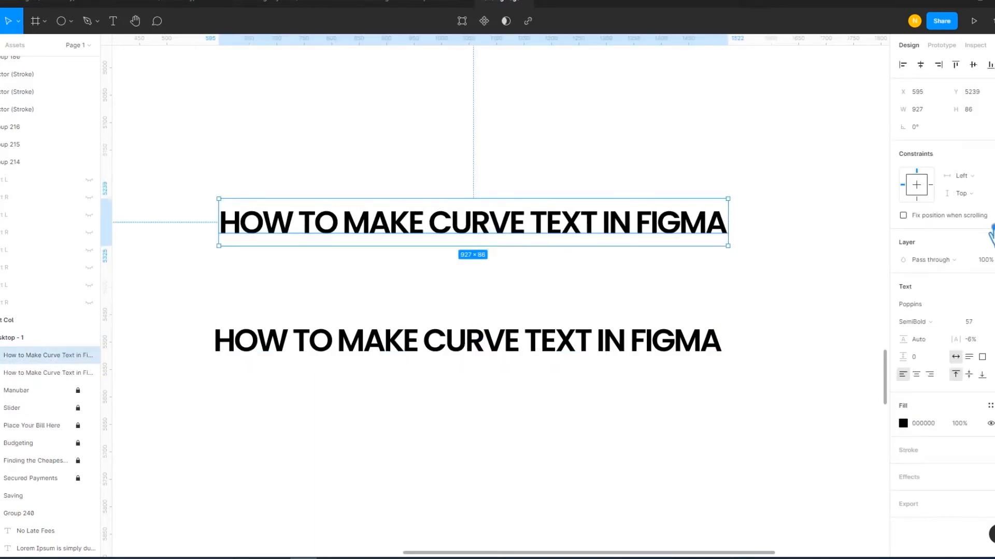
right_click(545, 221)
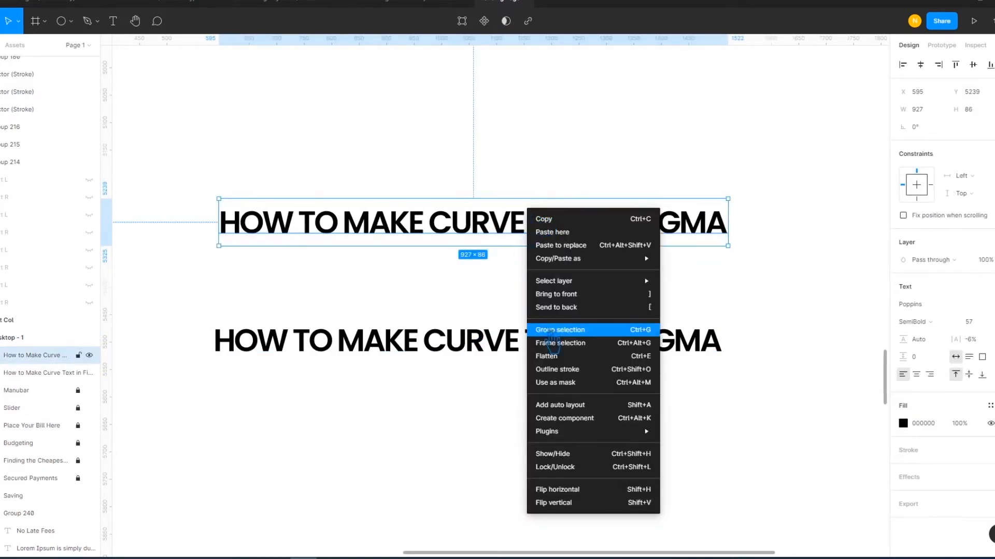
mouse_move(562, 435)
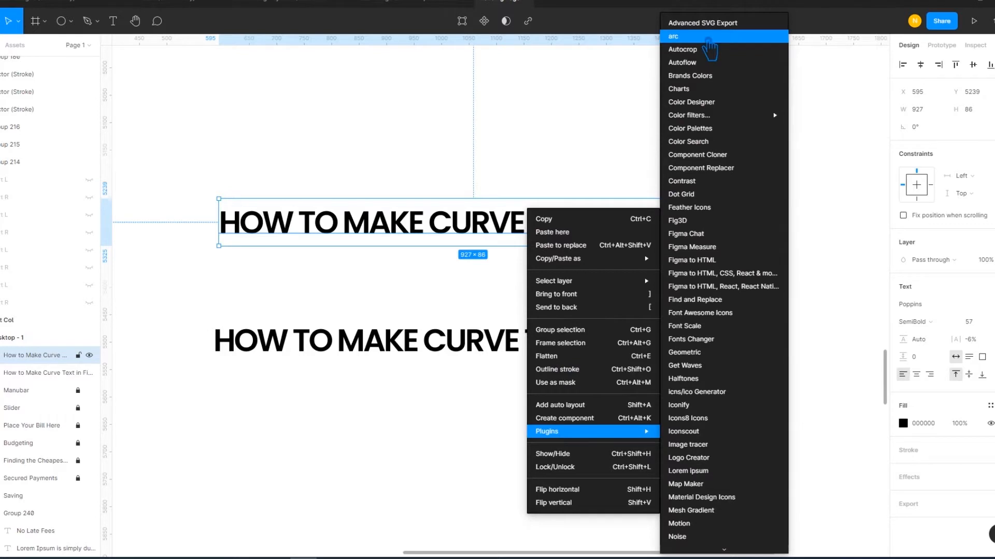
left_click(710, 36)
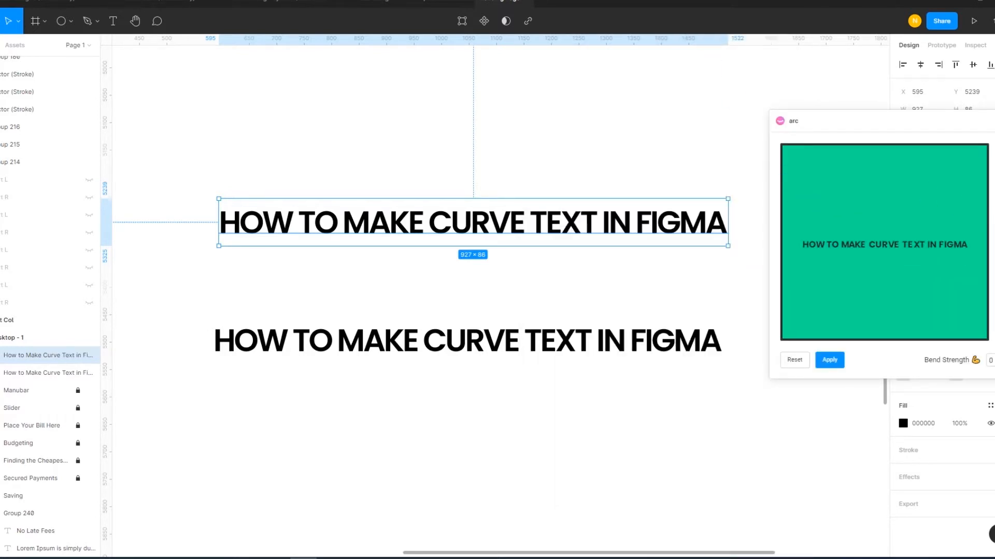
left_click_drag(993, 360, 994, 360)
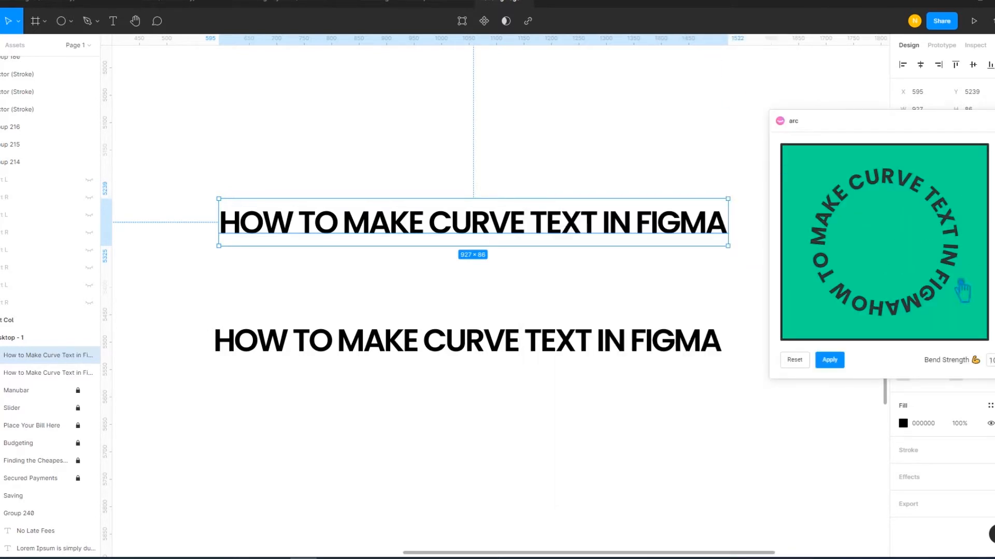
left_click(835, 361)
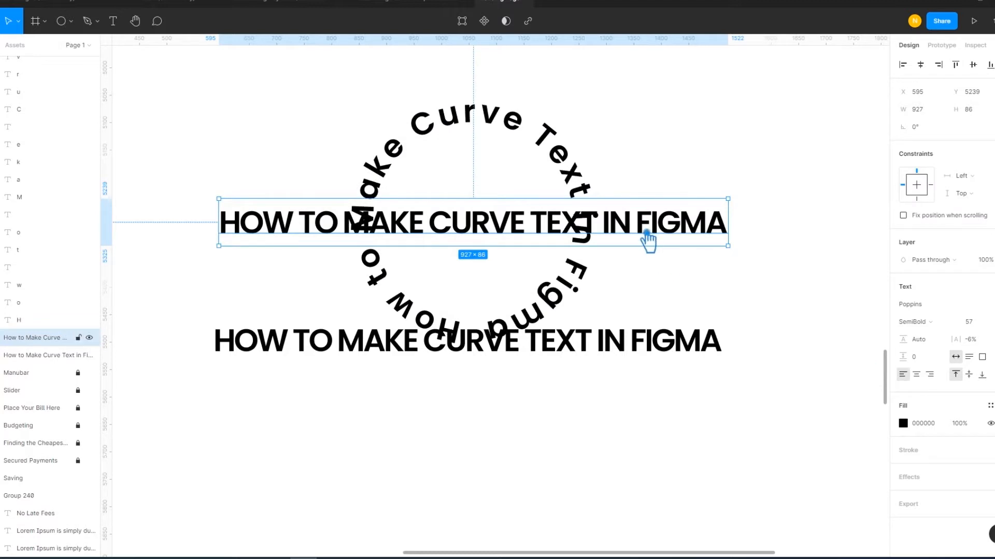
- Delete the duplicated straight heading and move the circular text above the remaining heading, to about X 635, Y 4973
key("Delete")
left_click_drag(580, 271, 583, 228)
left_click(685, 188)
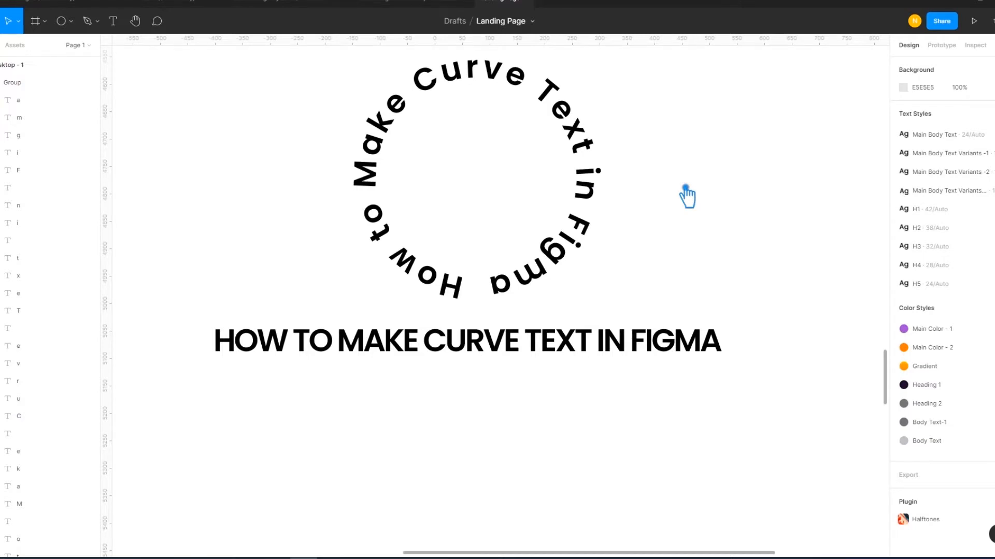
left_click_drag(580, 251, 462, 290)
- Change the circular text group's fill to olive green 8CAE05
left_click(904, 349)
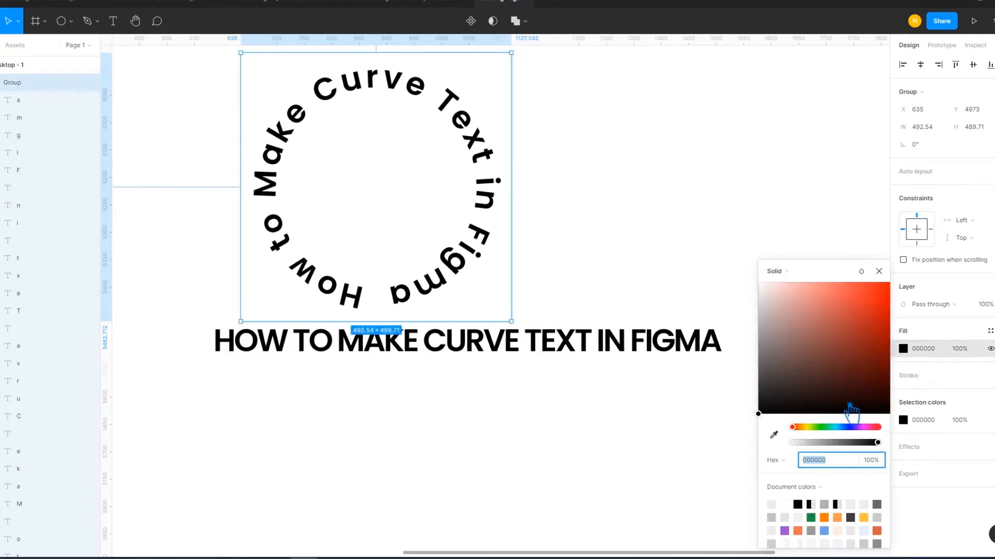
left_click(809, 428)
left_click_drag(809, 427, 809, 427)
mouse_move(875, 322)
left_mouse_down()
mouse_move(869, 336)
mouse_move(890, 325)
left_mouse_up()
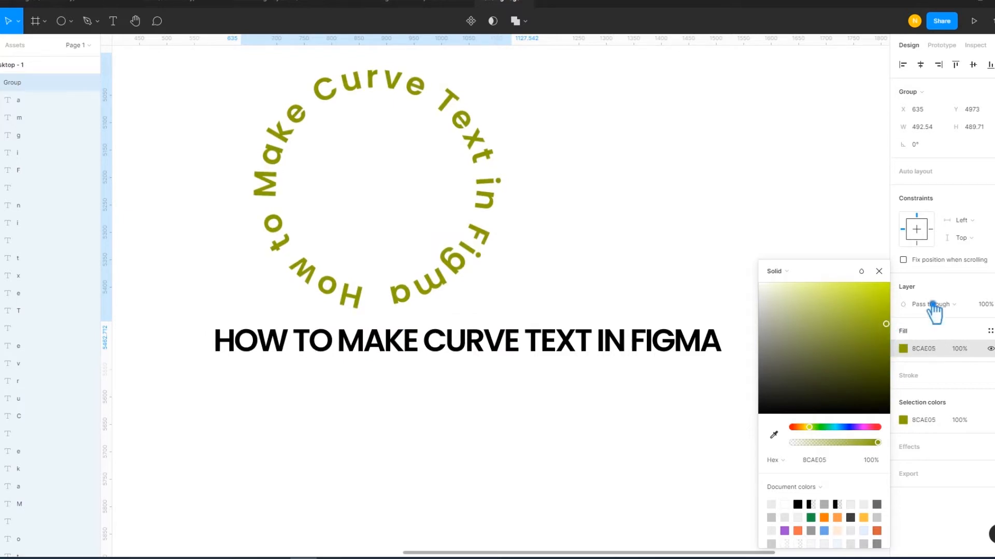
left_click(732, 273)
left_click(470, 268)
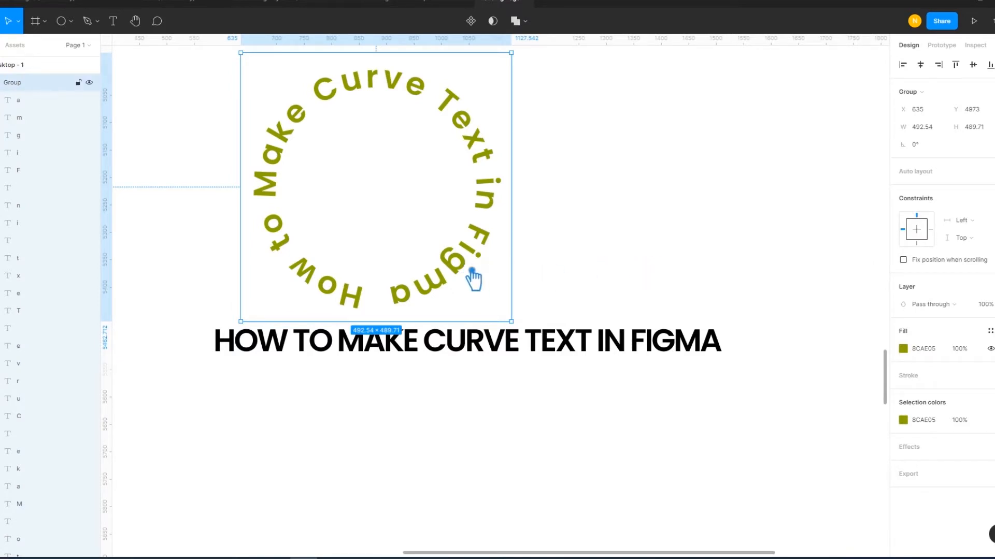
left_click(637, 260)
- Move the straight heading down to about X 519, Y 5502, and shift the olive circular text to about X 808, Y 4975
left_click_drag(496, 346, 461, 378)
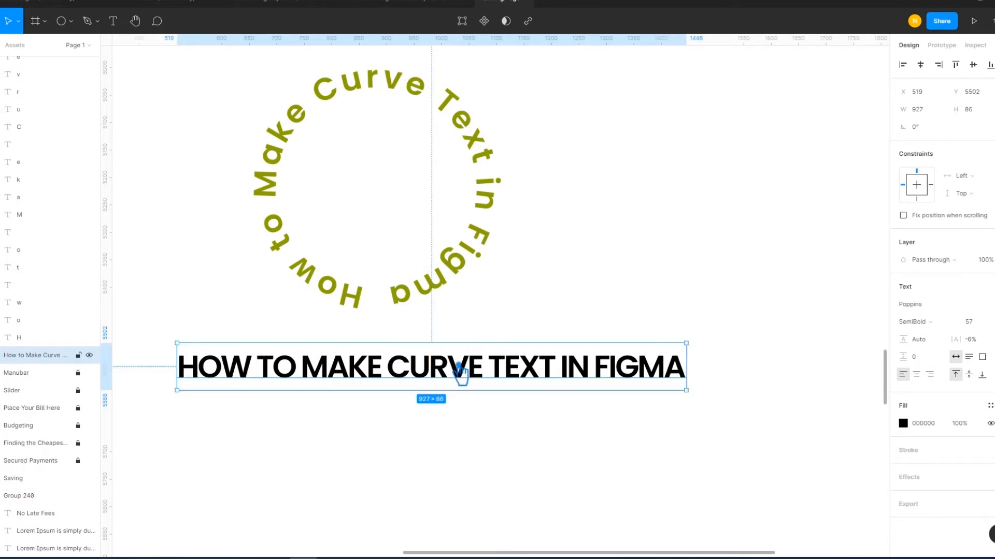
left_click_drag(437, 300, 536, 301)
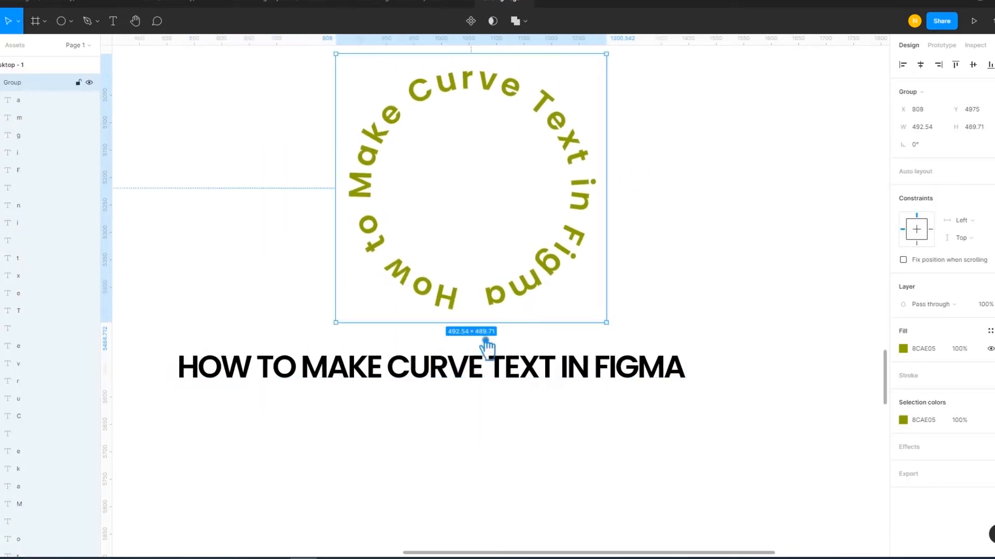
left_click(469, 375)
key("Return")
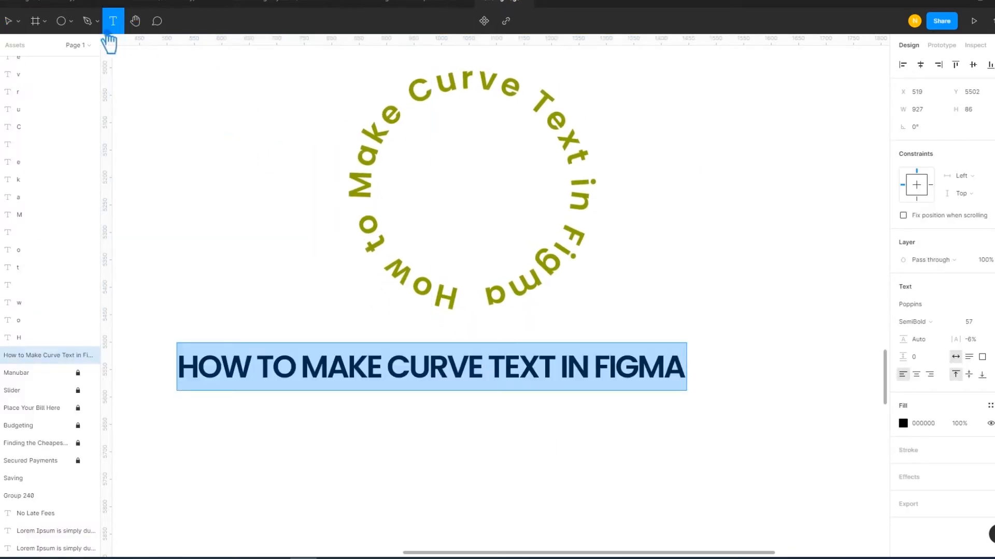
left_click(15, 23)
key("Escape")
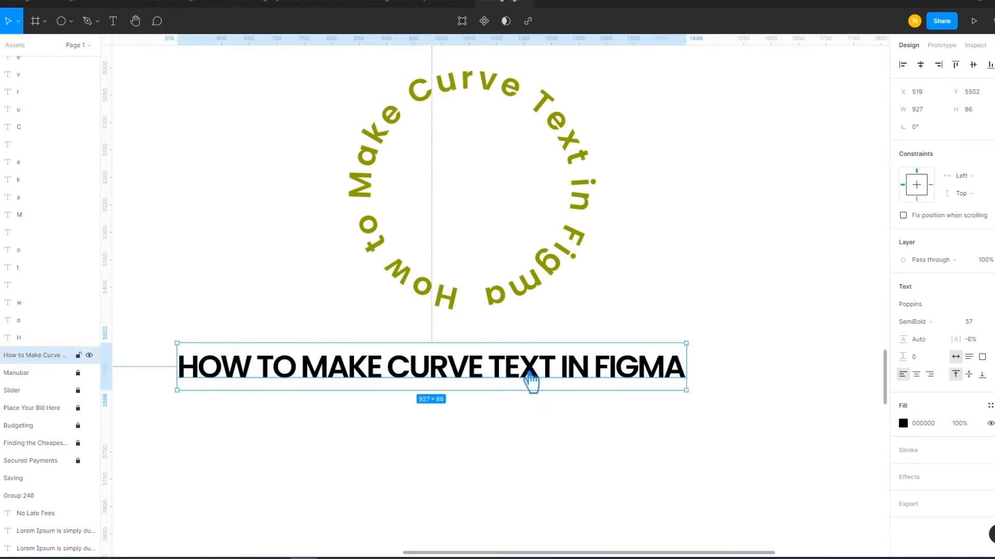
- Bend the straight heading downward into a near-full circle with the arc plugin's negative bend strength, and apply it
right_click(478, 372)
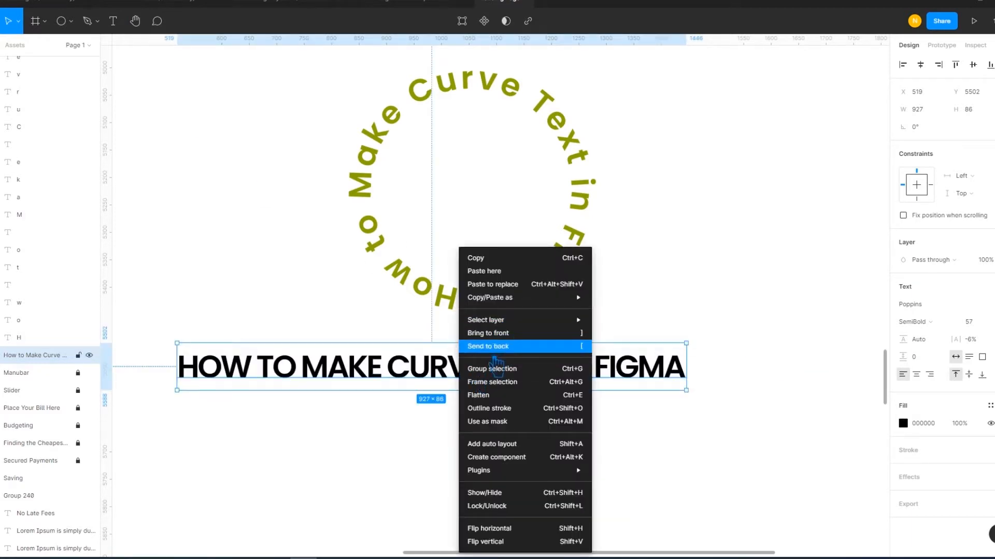
mouse_move(518, 470)
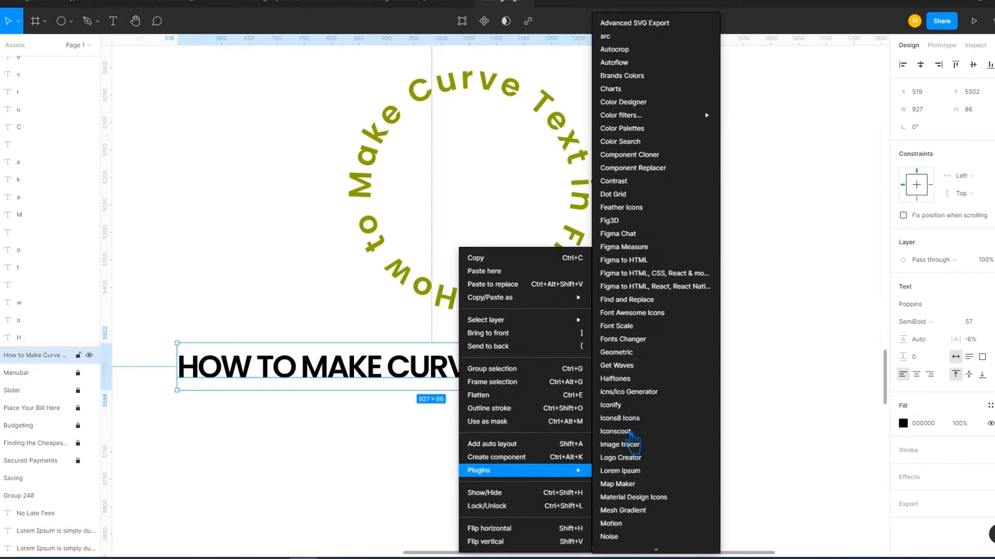
left_click(632, 36)
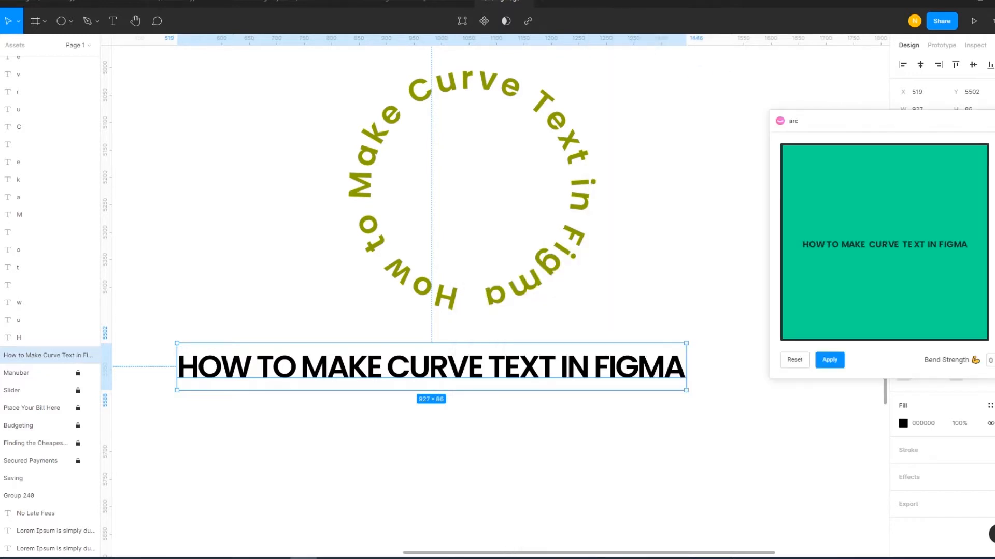
left_click_drag(994, 360, 990, 360)
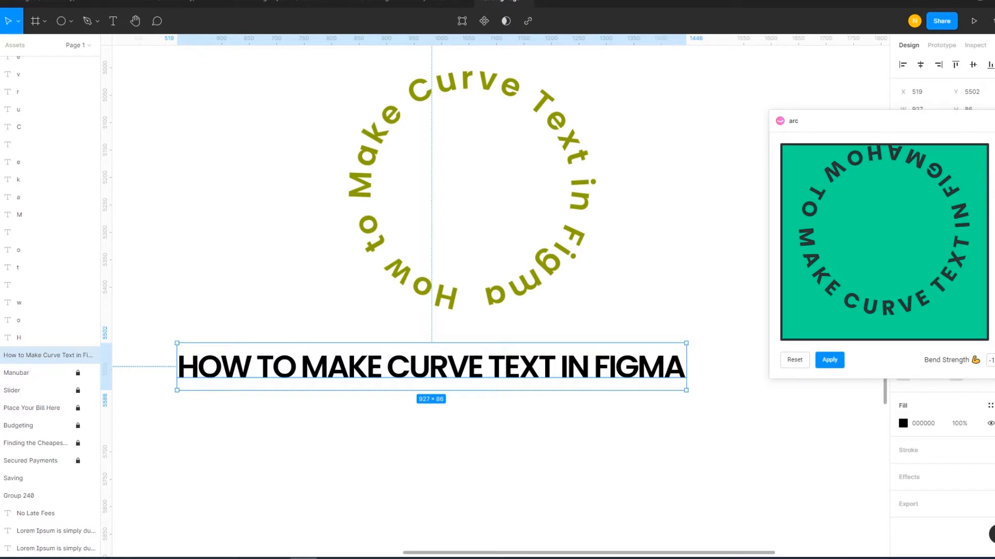
left_click_drag(991, 360, 994, 360)
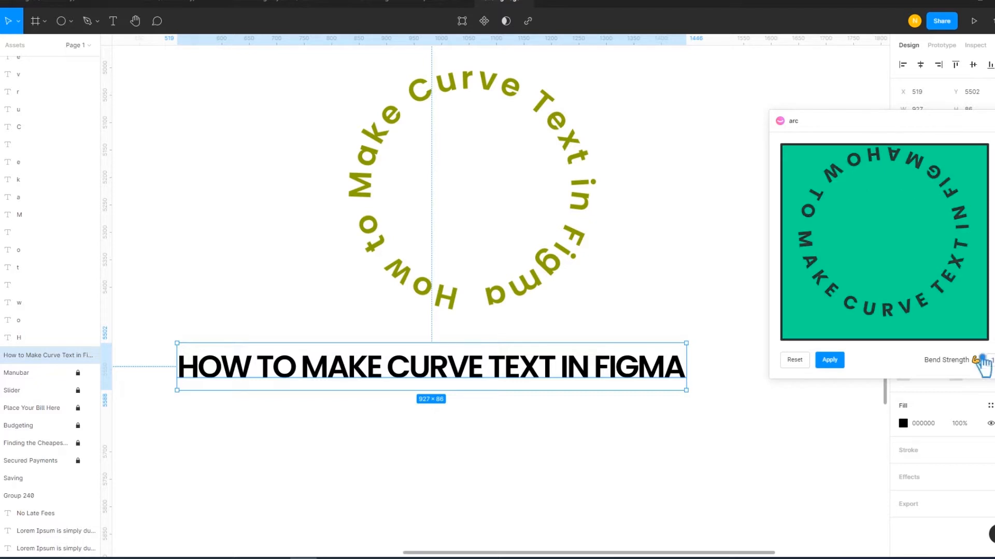
left_click(841, 362)
- Move the downward-curved black text beside the olive circle, to about X 1373, Y 5021
left_click_drag(507, 339, 839, 166)
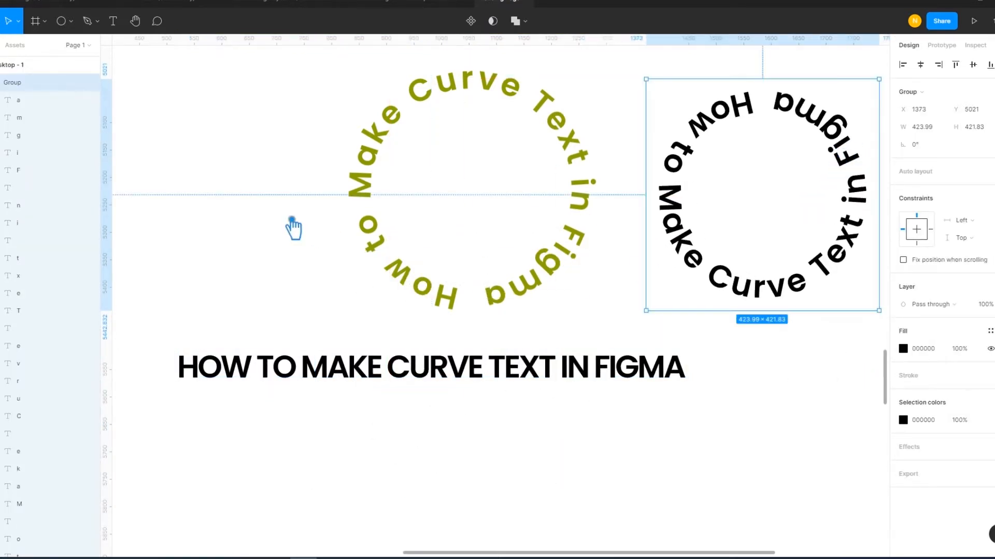
left_click(291, 227)
left_click(683, 231)
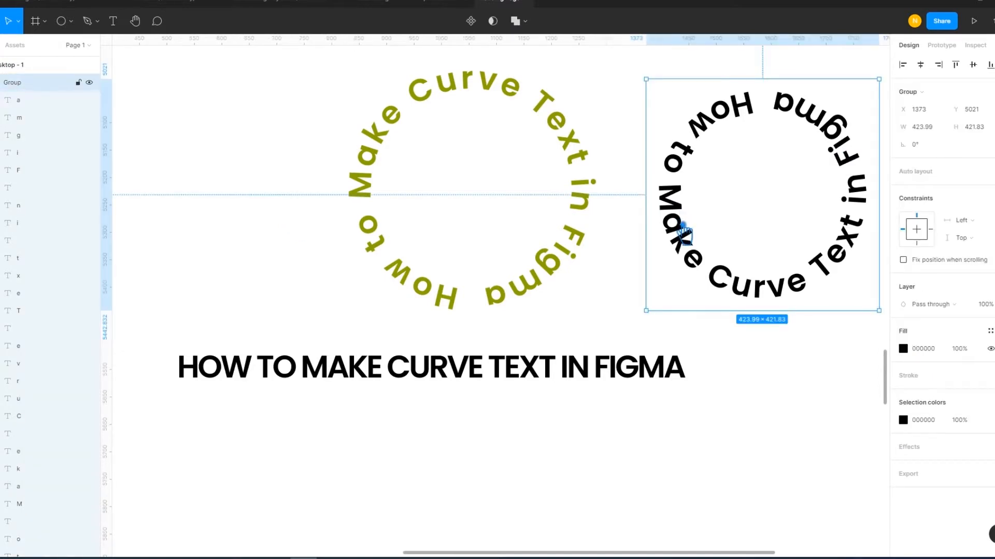
- Undo the downward-curved text and its move so only the olive circle and the straight heading are left
key("ctrl+z")
key("ctrl+z")
key("ctrl+z")
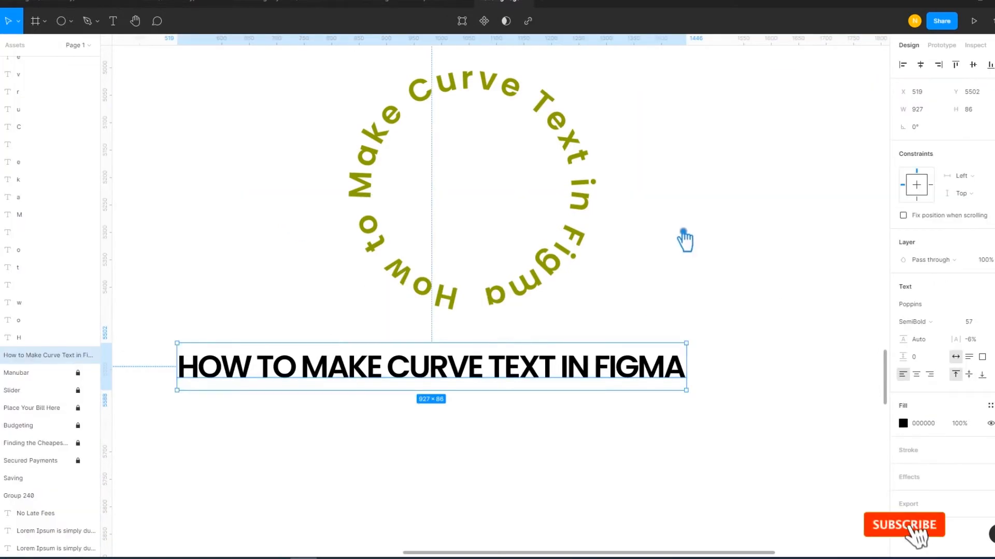
- Bend the straight heading upward into a tight near-full circle with the arc plugin's positive bend strength, and apply it
right_click(479, 367)
mouse_move(528, 473)
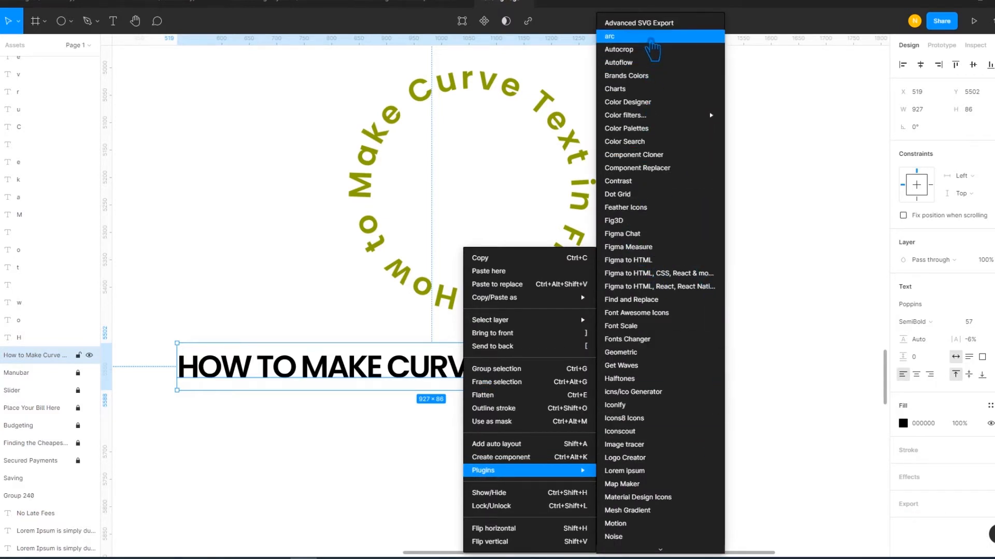
left_click(650, 37)
left_click_drag(994, 242, 994, 236)
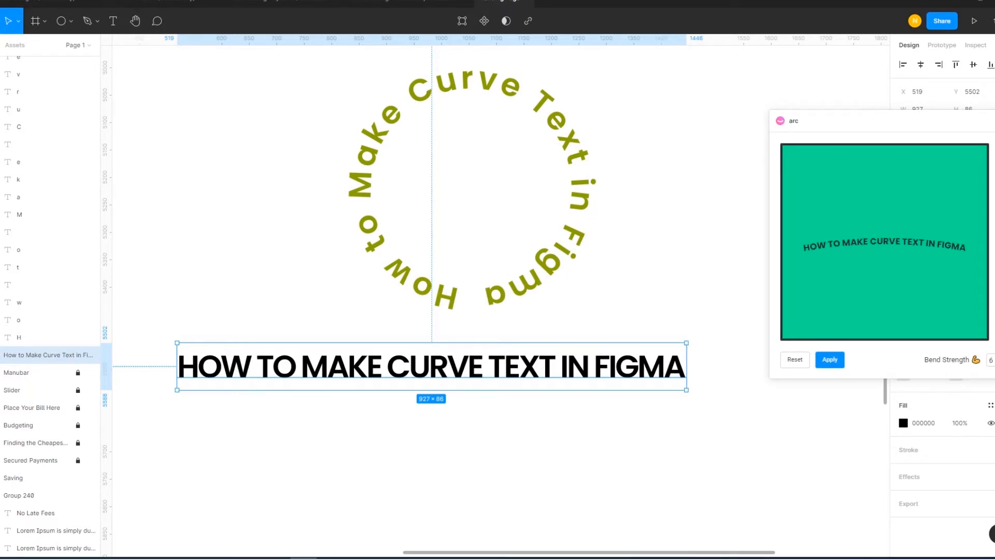
left_click_drag(994, 235, 961, 141)
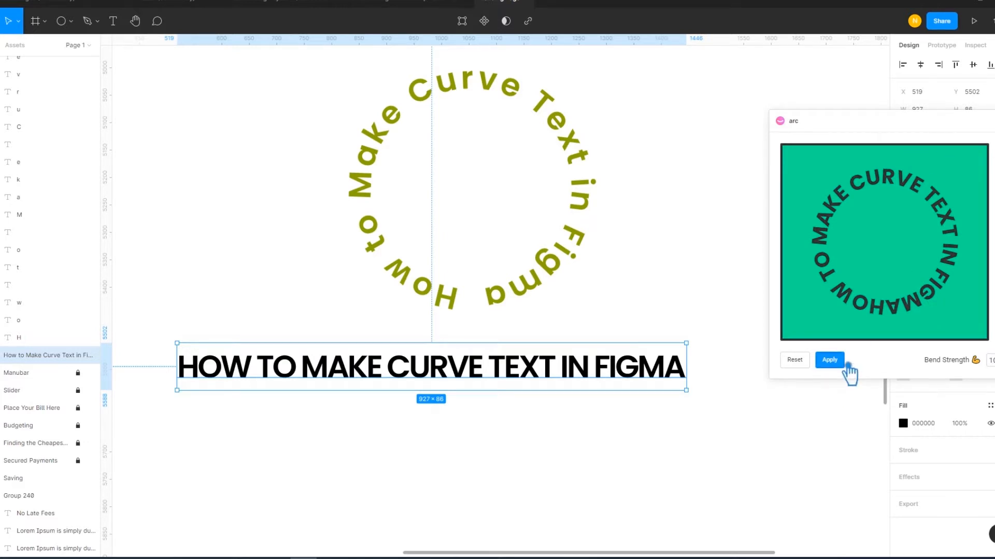
left_click(829, 360)
- Move the new black circular text inside the olive circle, to about X 864, Y 5029
left_click(782, 380)
left_click_drag(543, 254, 578, 107)
mouse_move(541, 172)
left_mouse_down()
mouse_move(542, 154)
mouse_move(540, 161)
left_mouse_up()
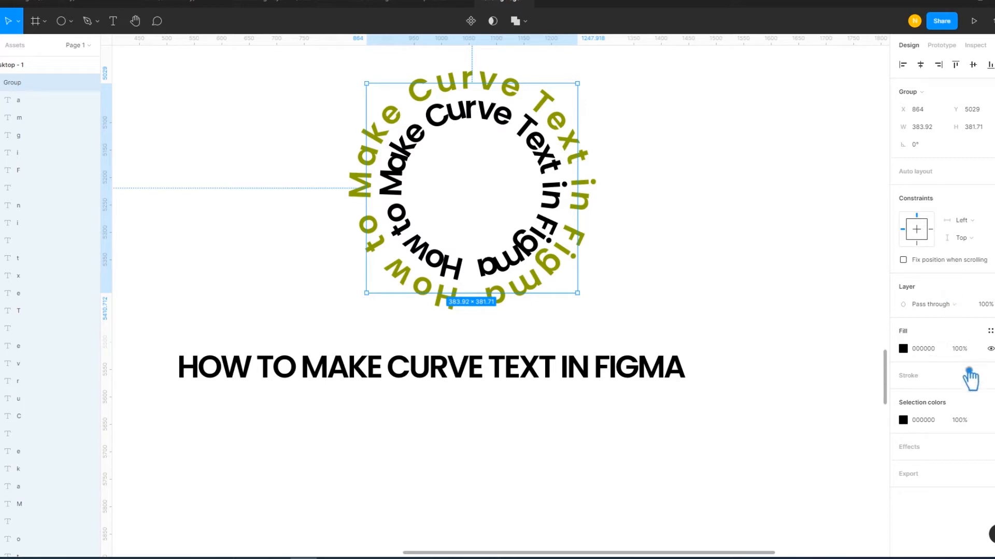
double_click(513, 260)
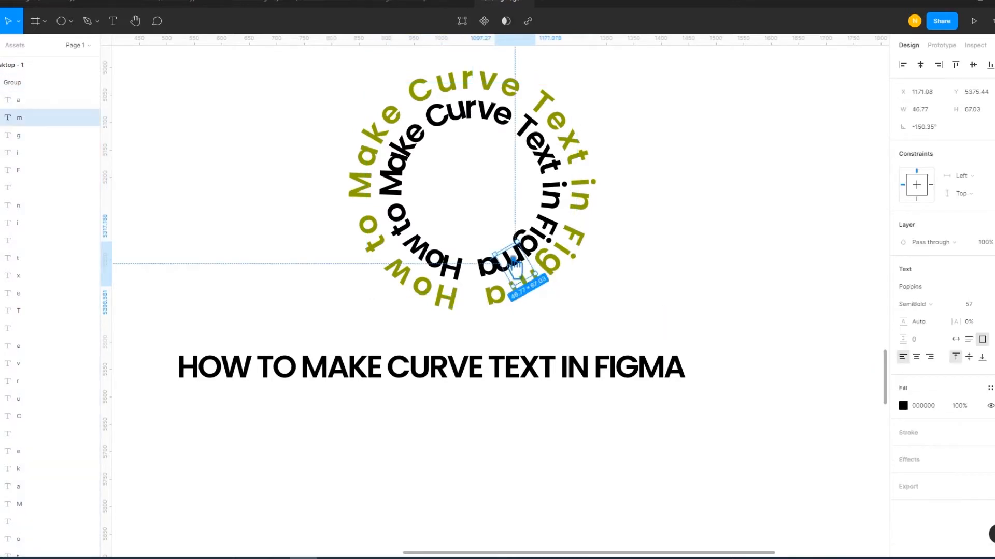
double_click(490, 271)
left_click(518, 268)
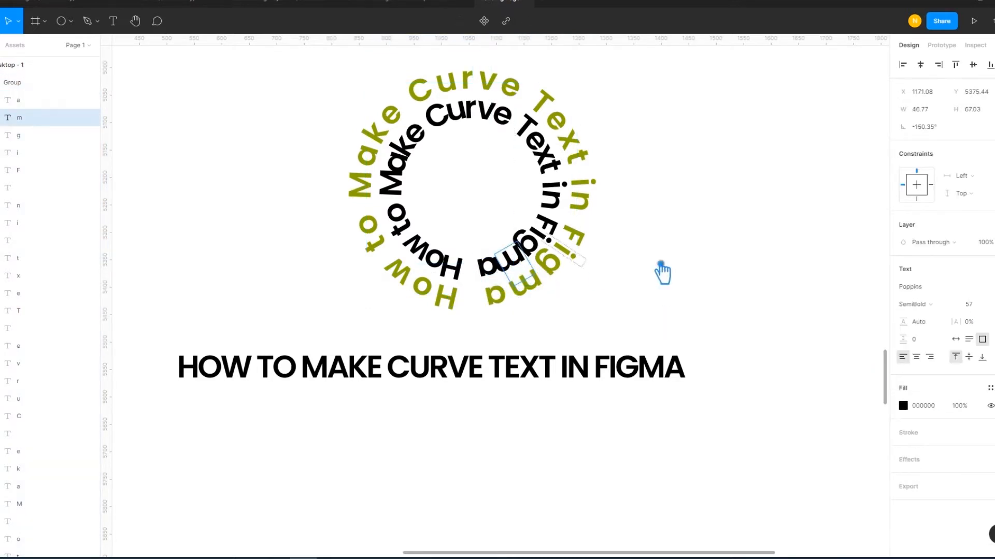
left_click(662, 272)
left_click(539, 239)
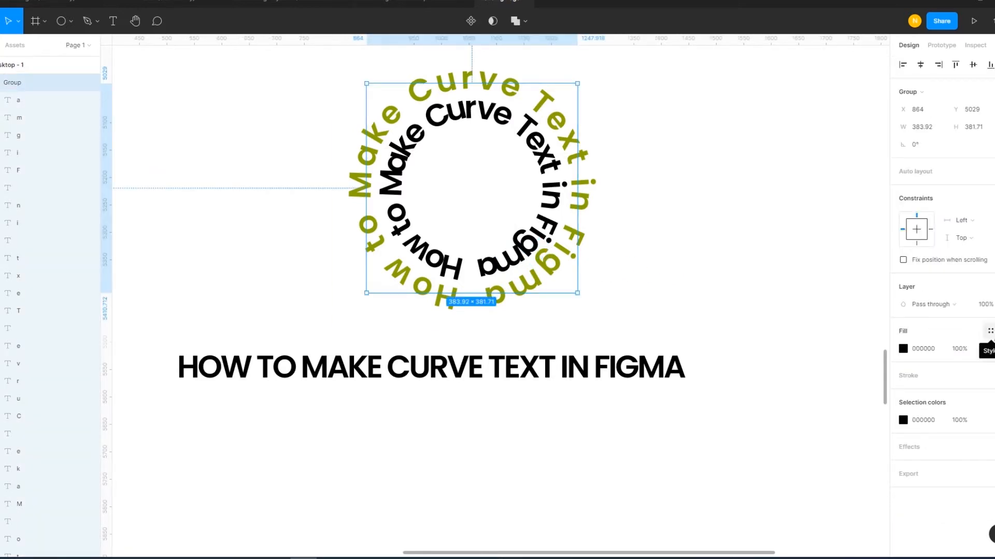
left_click(823, 319)
- Enlarge the inner black circular text about its centre to about 394 × 392
left_click(505, 257)
mouse_move(590, 98)
left_mouse_down()
mouse_move(559, 122)
mouse_move(590, 91)
left_mouse_up()
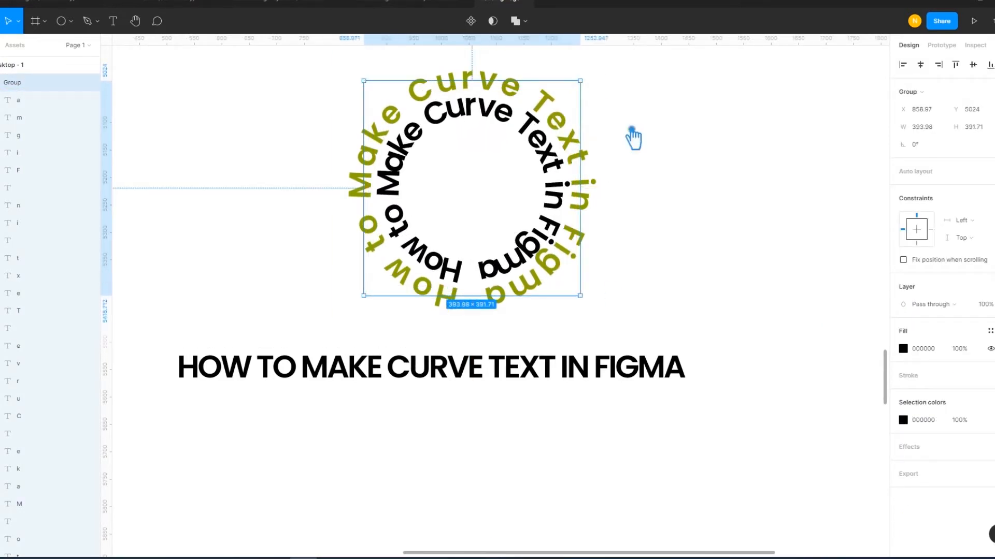
left_click(660, 155)
- Enlarge the outer olive circular text slightly about its centre so it clears the inner text
left_click(592, 194)
left_click_drag(624, 337, 629, 338)
left_click(682, 284)
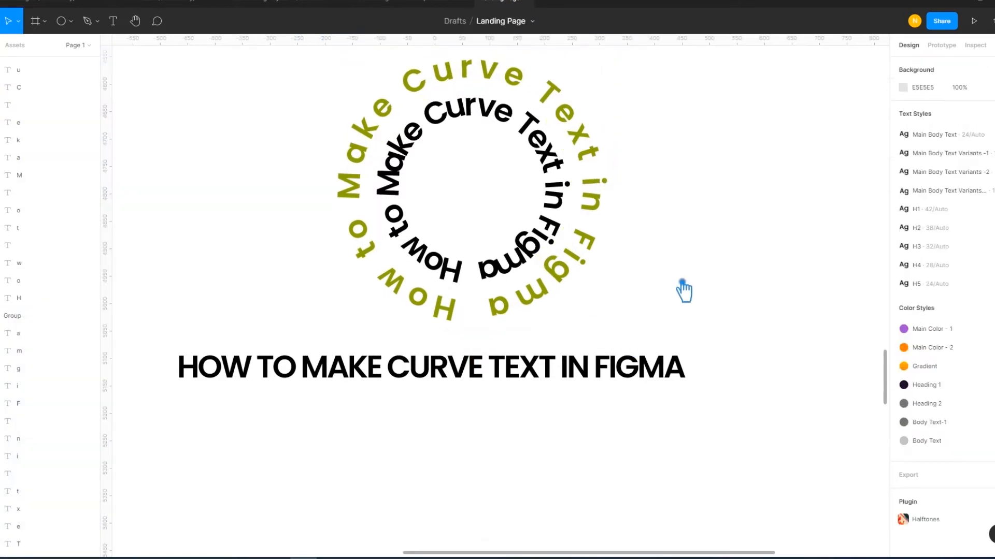
- Change the inner circular text group's fill from black to light blue 2DBDDD
left_click(496, 278)
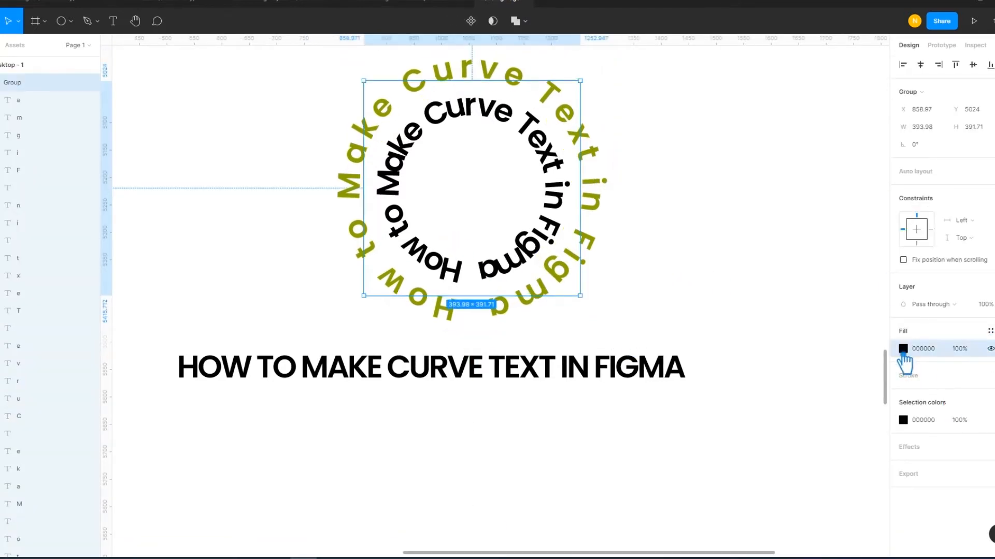
left_click(910, 354)
left_click(862, 315)
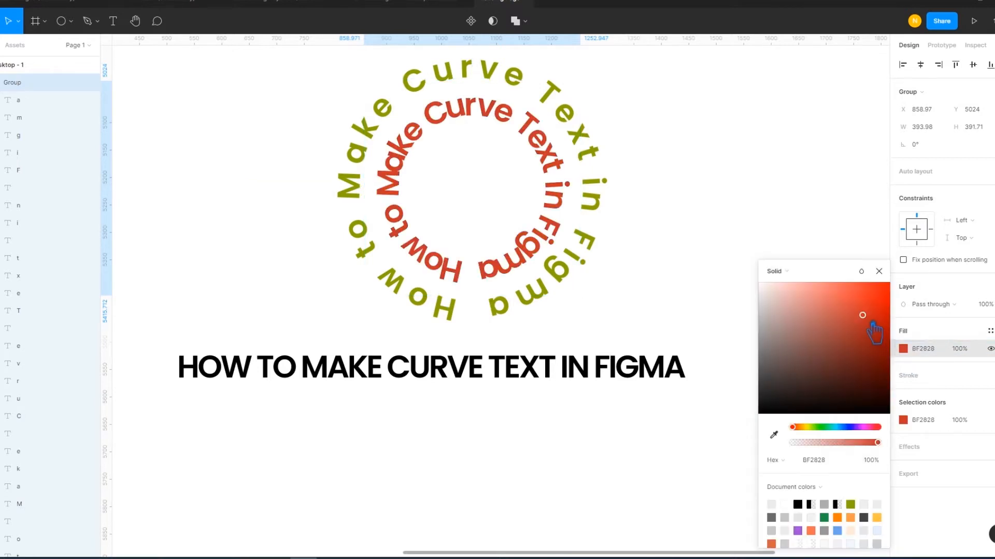
mouse_move(874, 326)
left_mouse_down()
mouse_move(872, 278)
mouse_move(874, 310)
left_mouse_up()
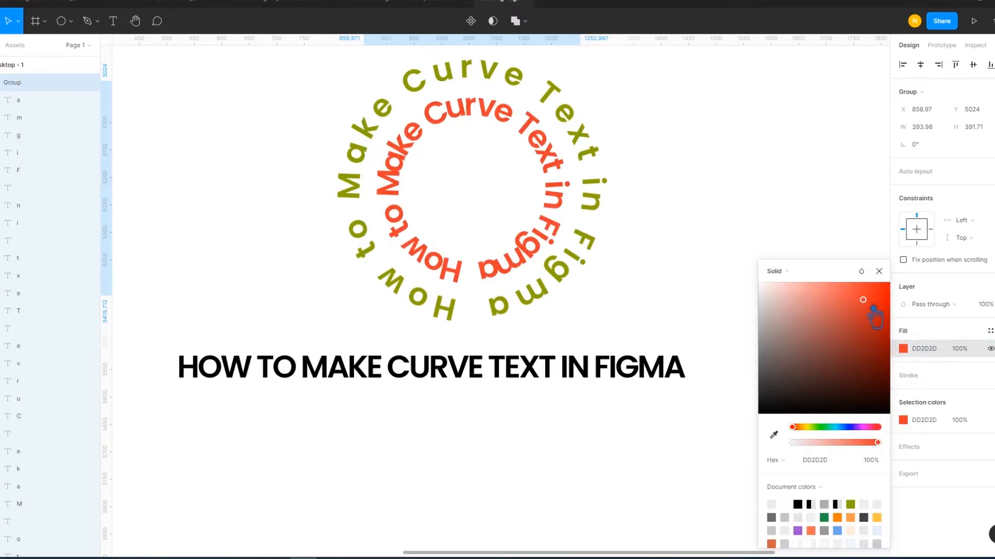
left_click_drag(794, 428, 847, 435)
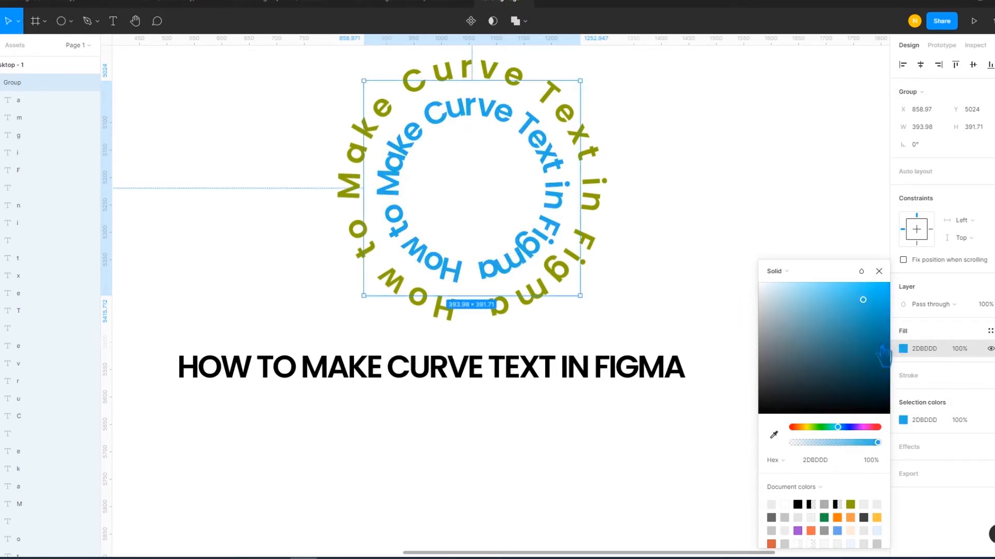
- Brighten the inner circular text's fill to light blue 00CDFA and close the colour picker
mouse_move(878, 307)
left_mouse_down()
mouse_move(933, 277)
mouse_move(922, 316)
mouse_move(936, 293)
left_mouse_up()
left_click(879, 271)
left_click(813, 271)
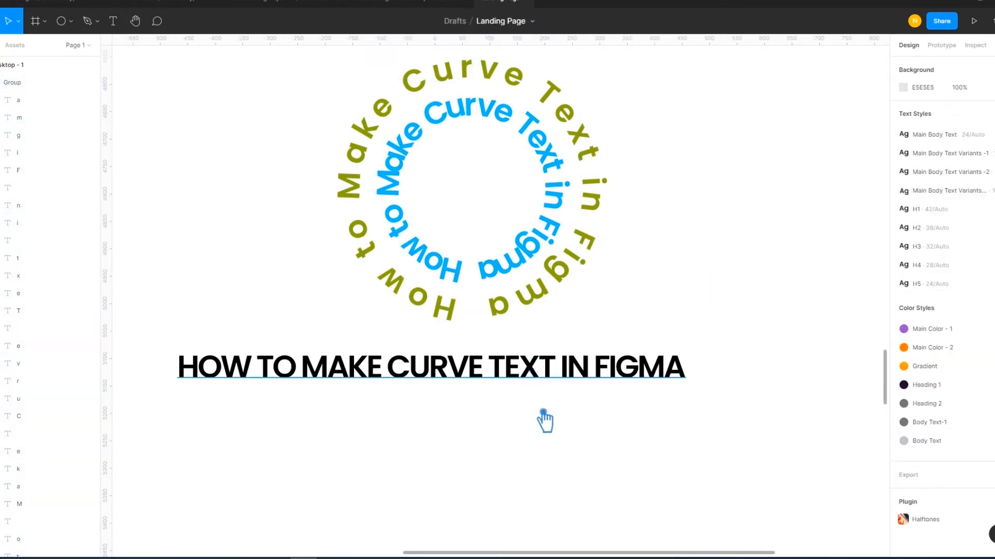
- Move the straight heading further down below the circular text, to X 628, Y 5726
left_click_drag(549, 363, 610, 483)
- Draw a grey circle from the centre of the two text rings so it sits inside the light blue text
left_click(71, 21)
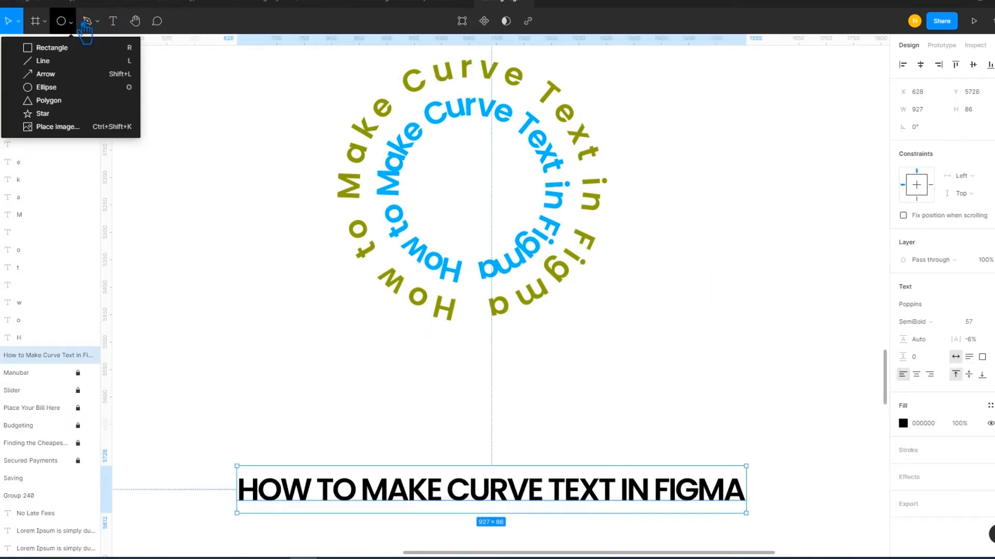
left_click(67, 87)
left_click_drag(469, 192, 535, 258)
- Align the grey circle and both circular text groups on their horizontal and vertical centres
left_click_drag(668, 321, 263, 86)
left_click(921, 64)
left_click(972, 64)
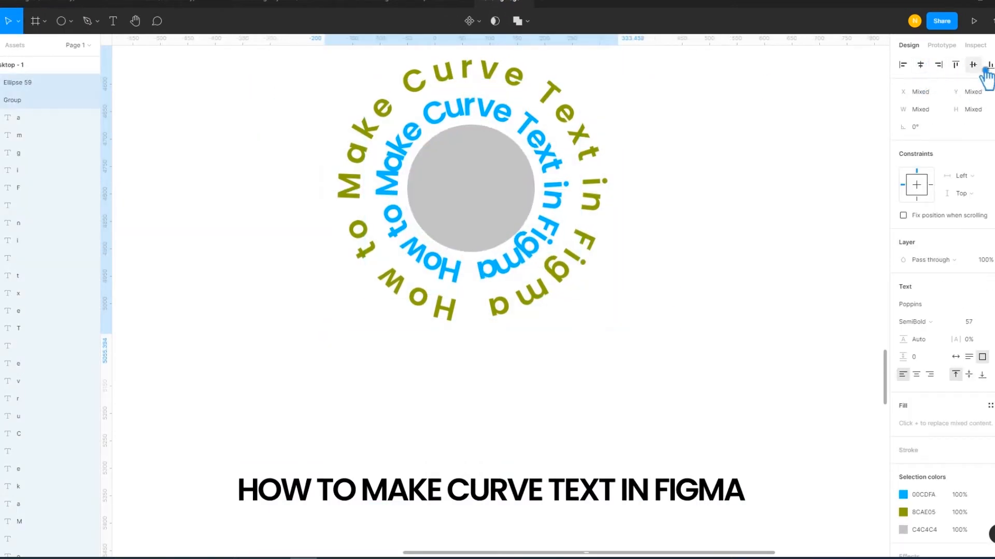
left_click(745, 254)
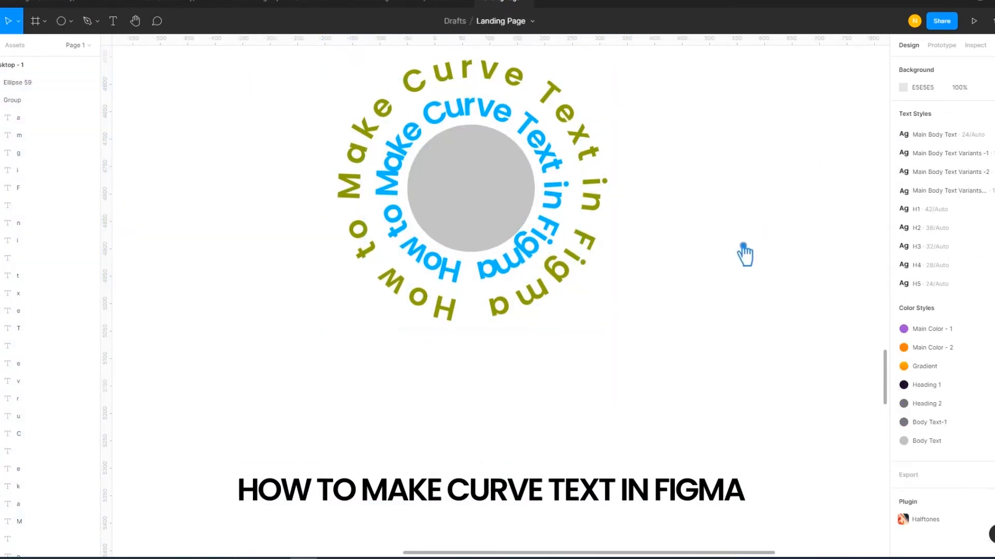
- Enlarge the grey centre circle about its centre to 254 × 254
left_click(499, 195)
left_click_drag(534, 124, 544, 126)
left_click(581, 135)
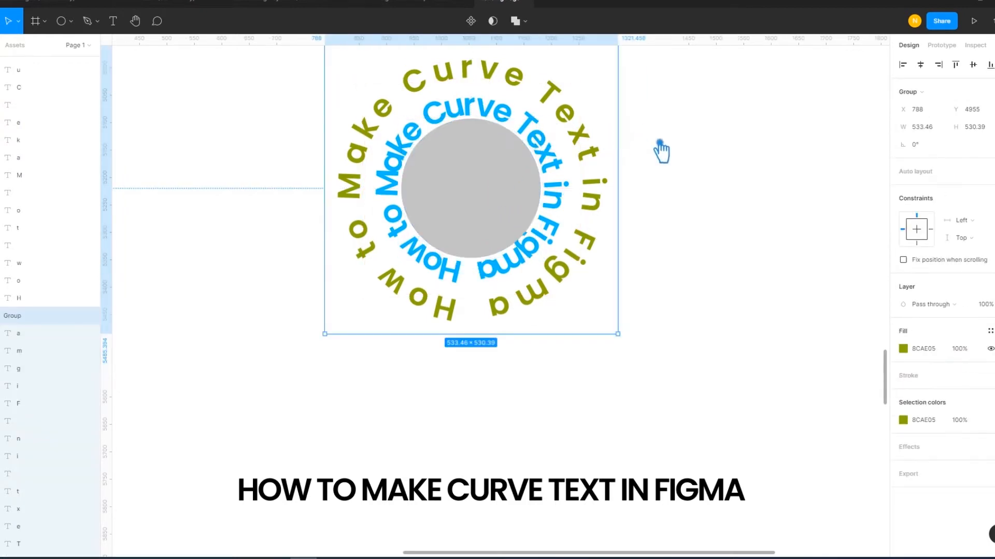
left_click(686, 270)
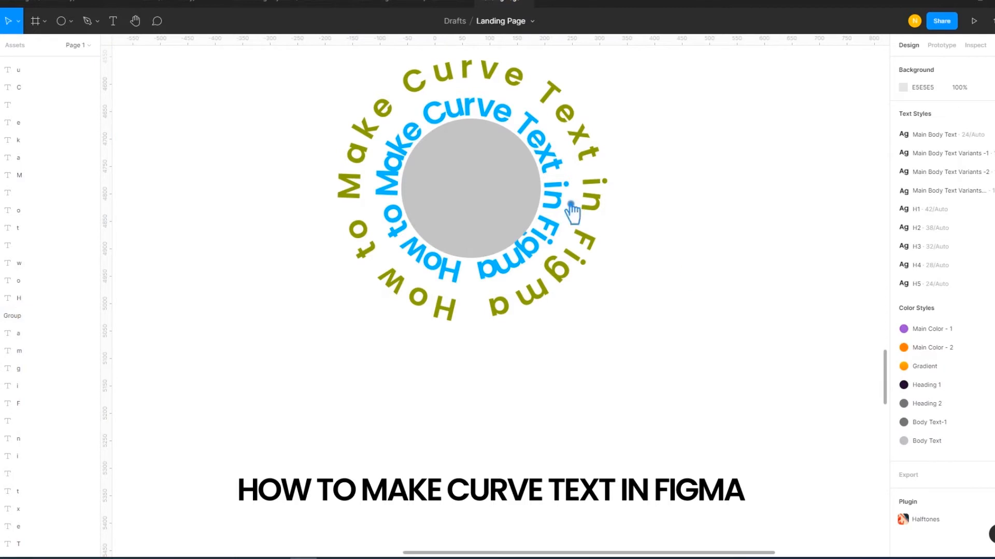
- Duplicate the grey centre circle and enlarge the copy about its centre to about 492 × 492
left_click(71, 21)
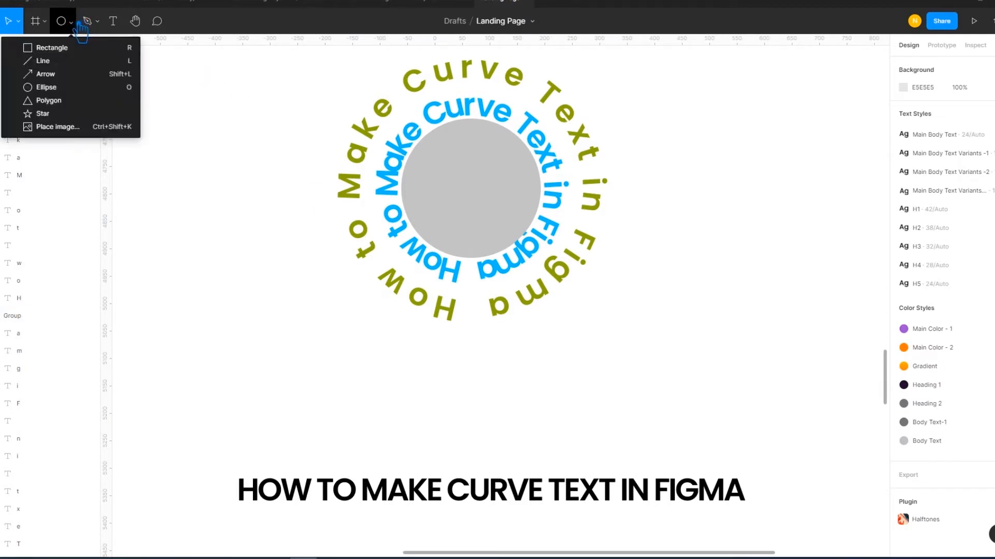
left_click(504, 205)
key("ctrl+d")
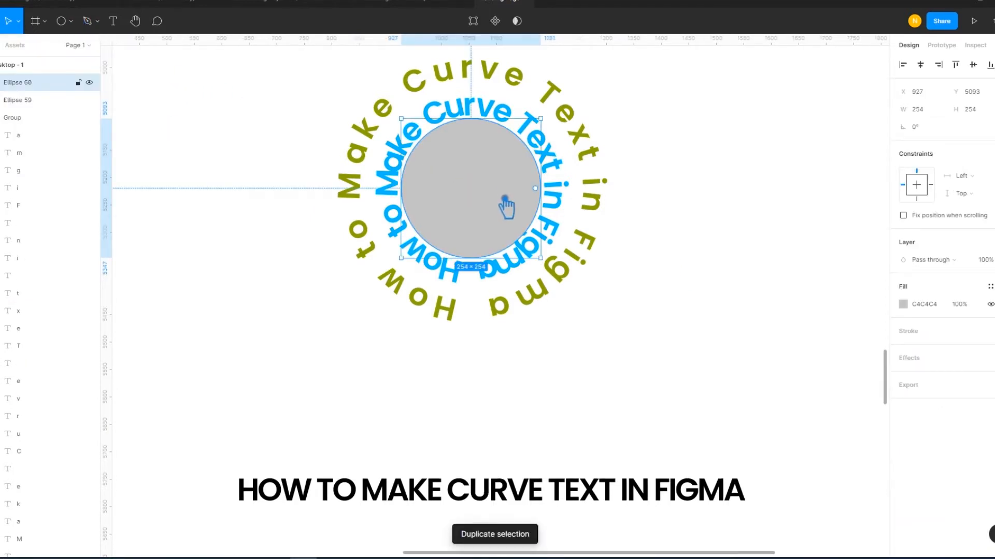
left_click_drag(540, 119, 610, 64)
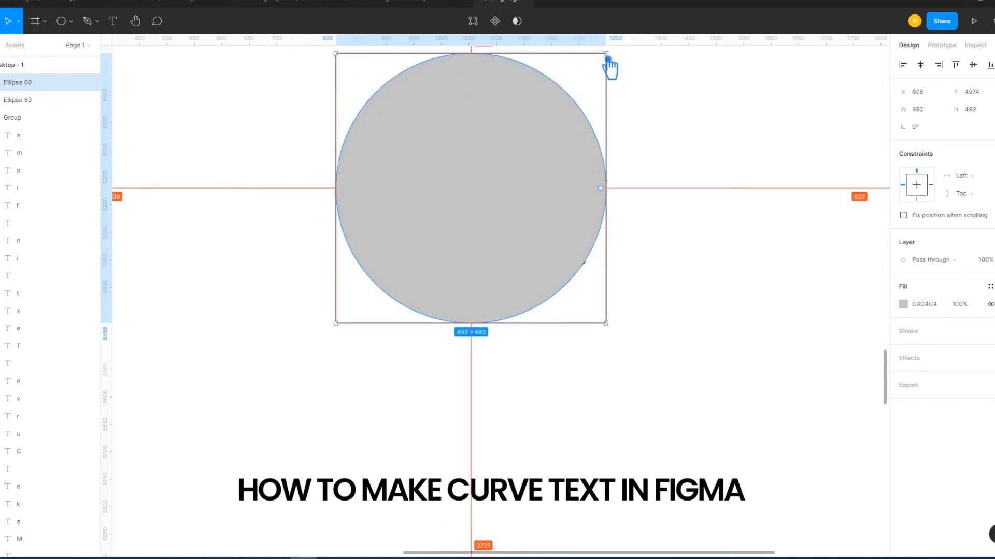
- Remove the enlarged circle's fill and give it a black 000000 stroke instead
left_click(994, 304)
left_click(994, 341)
key("ctrl+z")
left_click(994, 313)
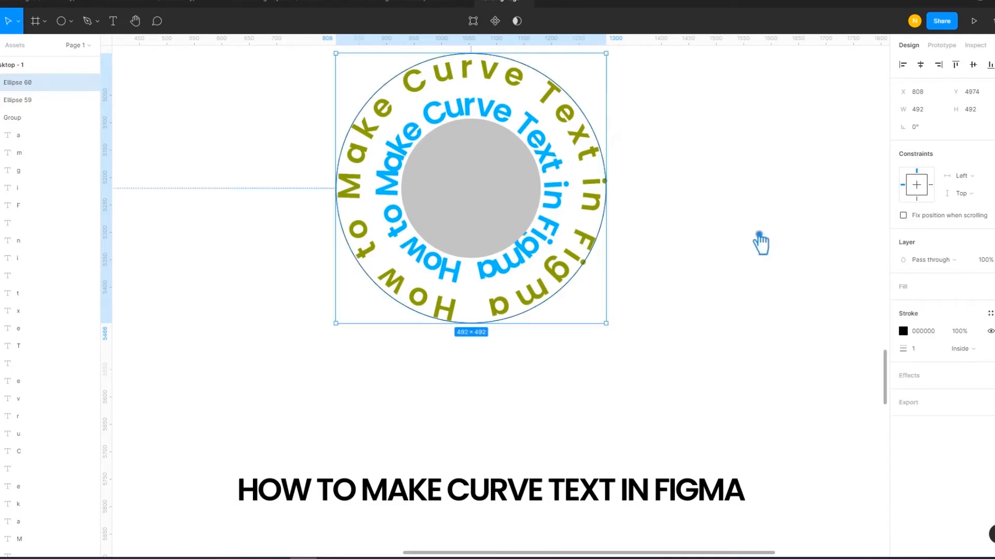
- Shrink the outlined circle about its centre to 382 × 382 and set its stroke to 75, positioned outside
left_click_drag(616, 59, 587, 92)
left_click_drag(904, 349, 942, 357)
left_click(959, 349)
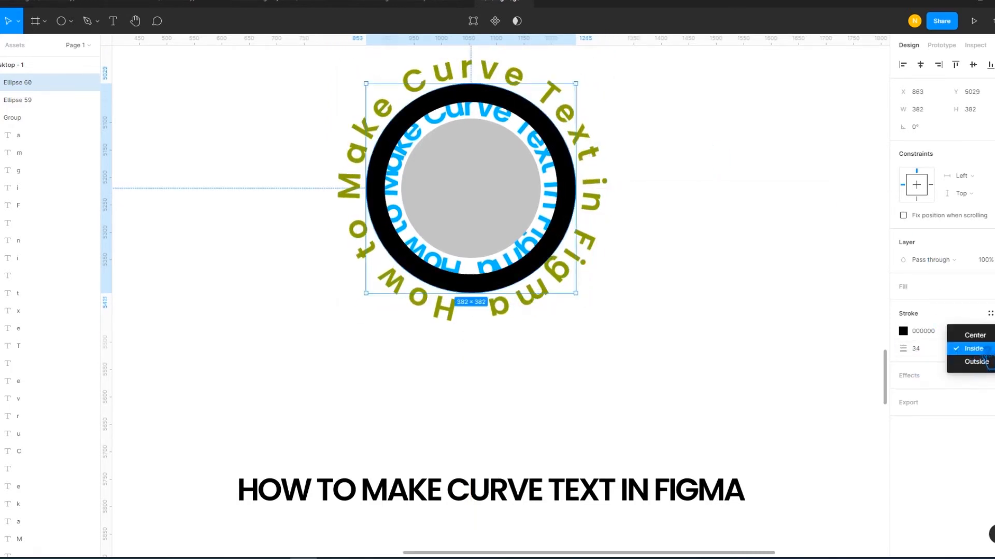
left_click(984, 363)
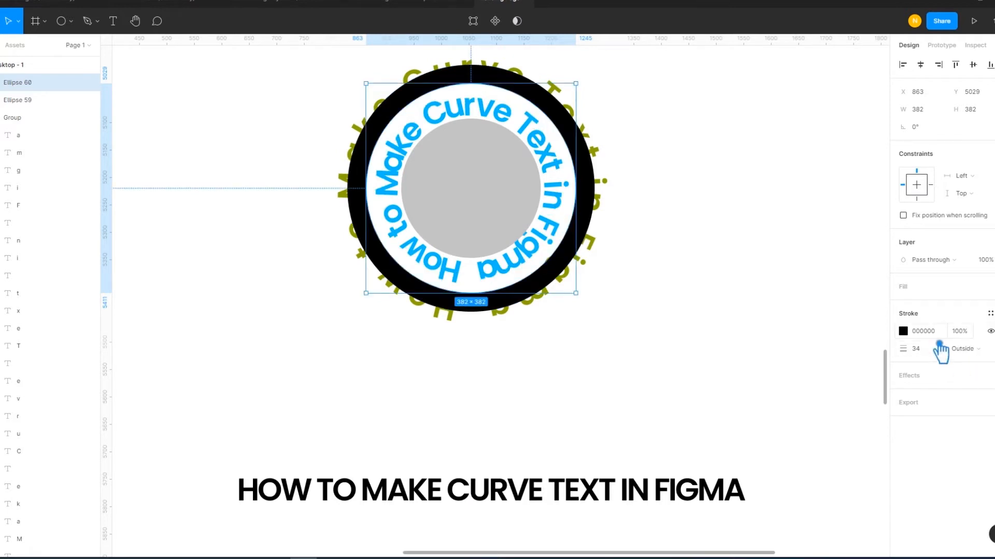
mouse_move(903, 349)
left_mouse_down()
mouse_move(960, 354)
mouse_move(883, 363)
left_mouse_up()
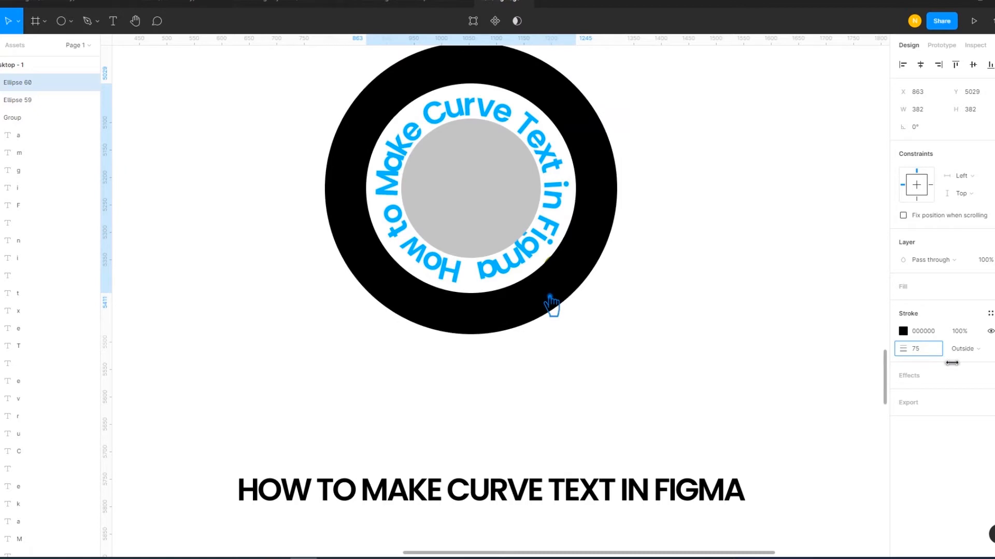
- Send the thick black ring to the back, behind the outer circular text
scroll(704, 355, "up", 1)
scroll(704, 355, "right", 1)
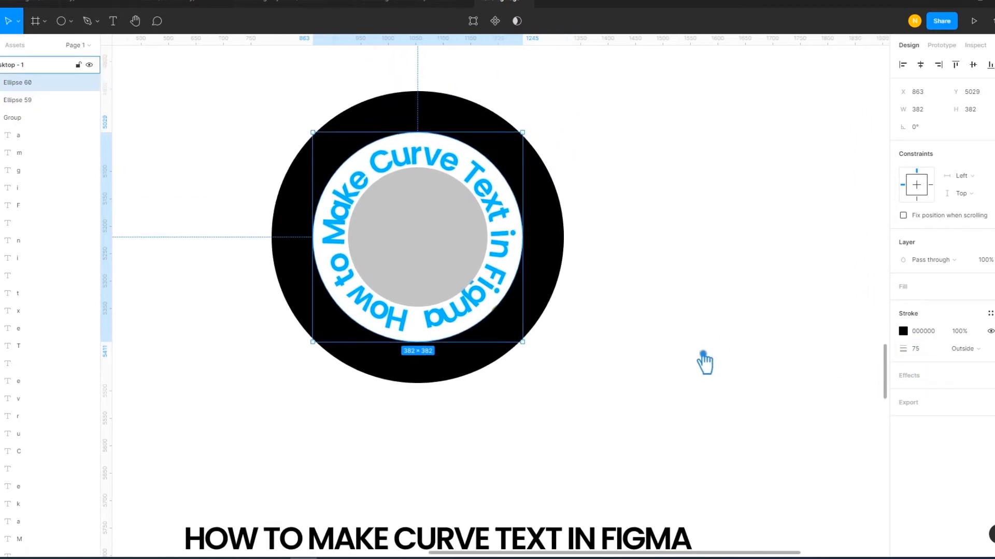
key("ctrl+shift+[")
left_click(722, 358)
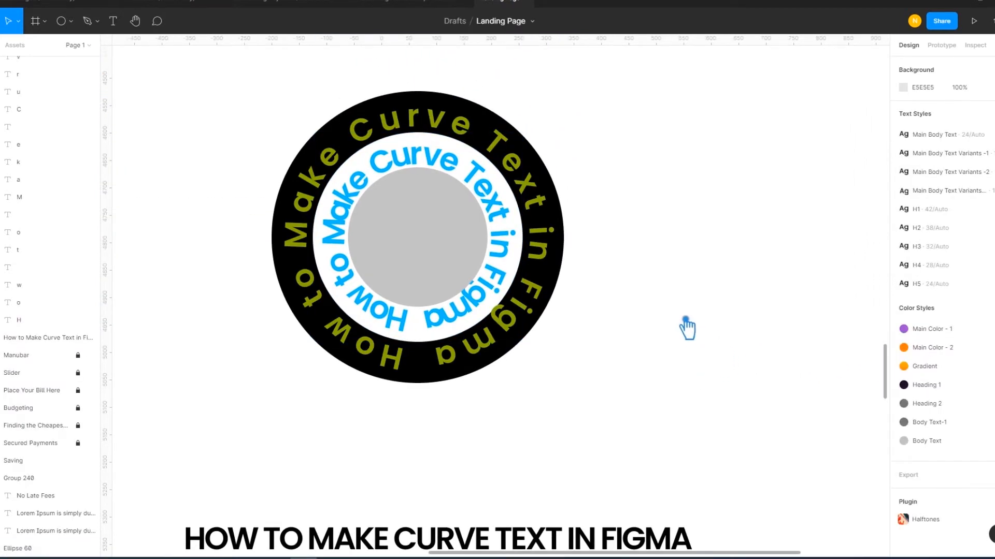
left_click(545, 185)
left_click(905, 350)
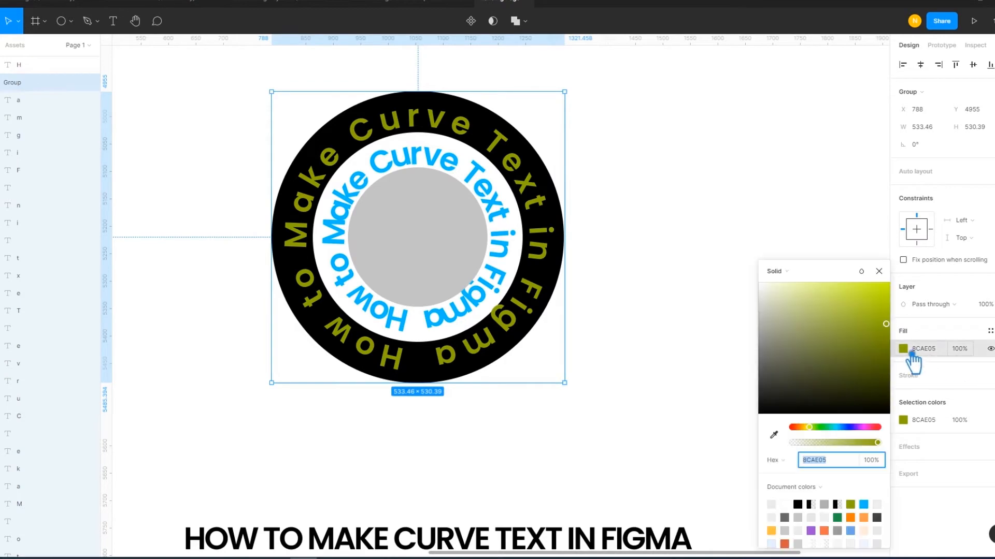
mouse_move(827, 434)
left_mouse_down()
mouse_move(852, 435)
mouse_move(839, 433)
left_mouse_up()
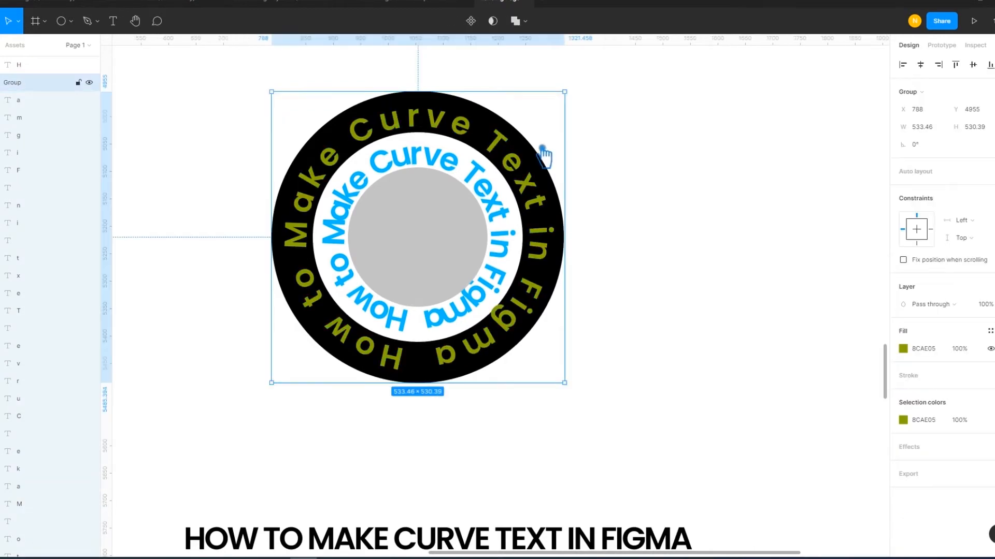
- Try recolouring the black ring's stroke with light blue 00CDFA sampled from the inner text, and undo it
double_click(317, 158)
double_click(313, 162)
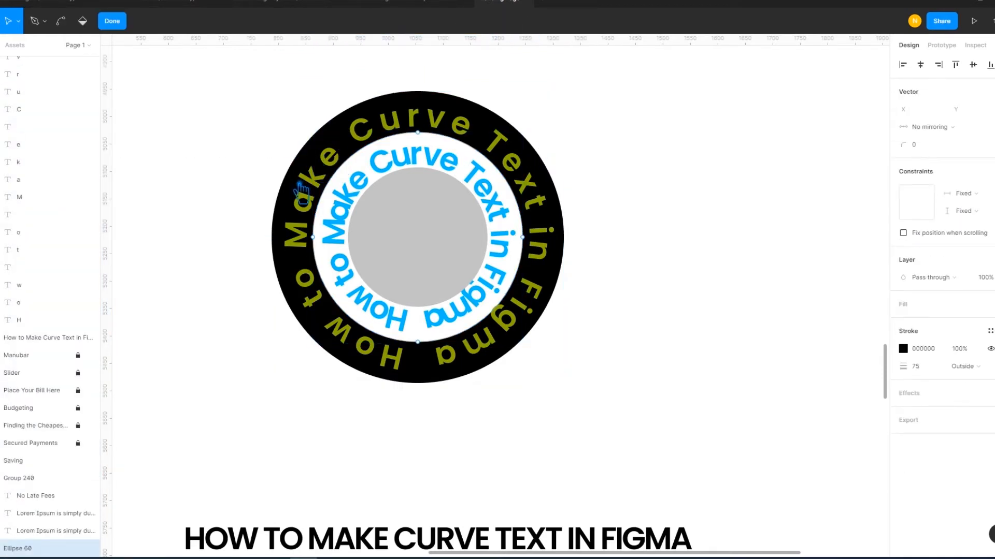
left_click(913, 353)
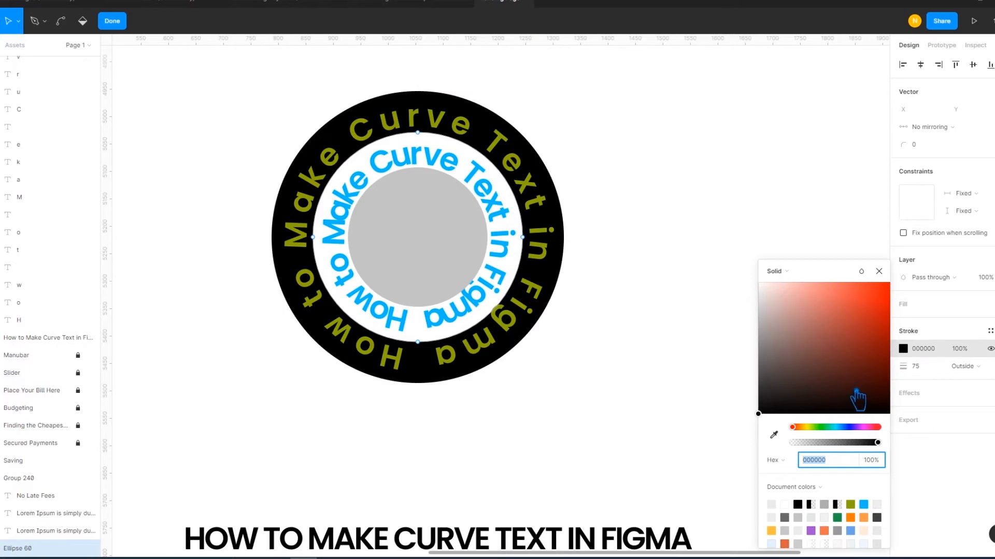
left_click(774, 435)
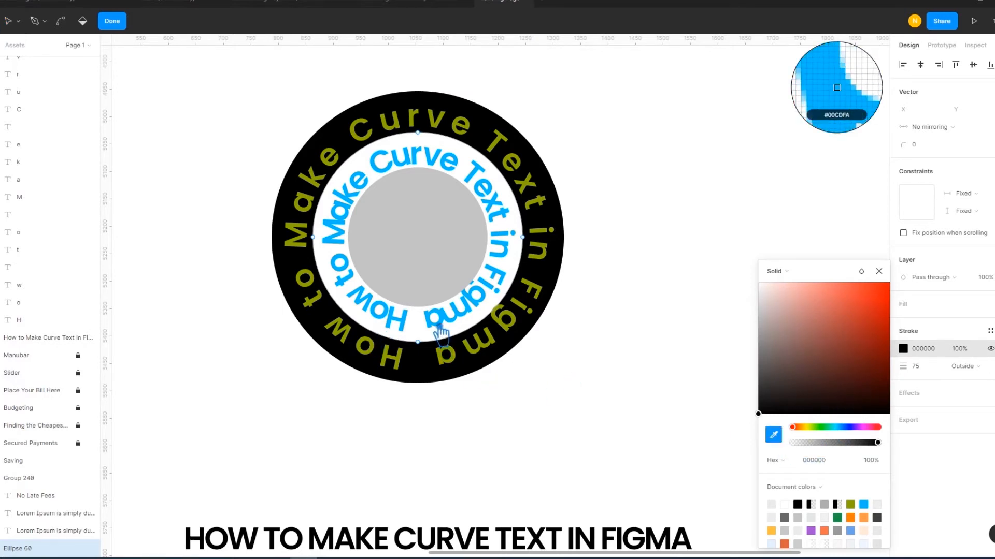
left_click(439, 328)
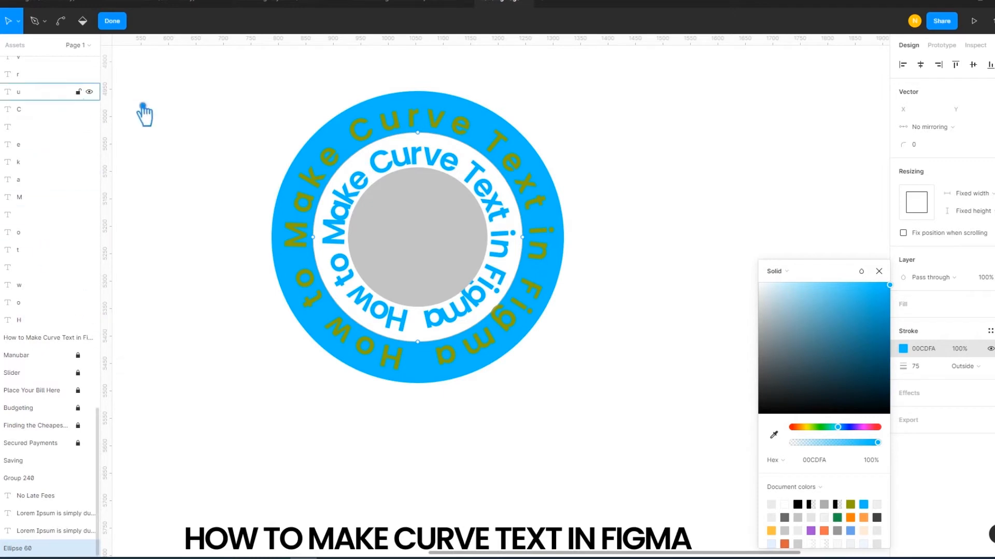
key("ctrl+z")
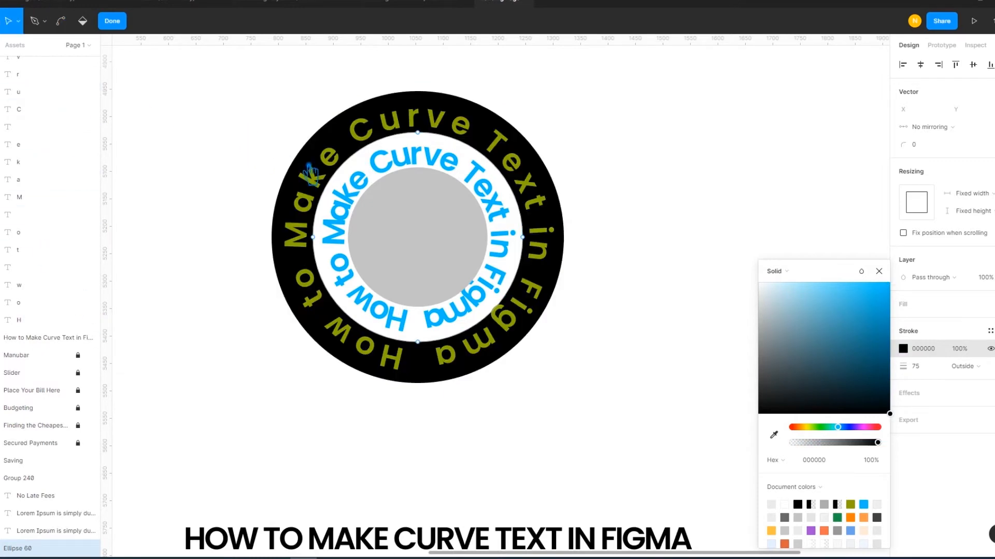
key("Escape")
- Apply the orange Gradient colour style to the fill of the grey centre circle
left_click(414, 235)
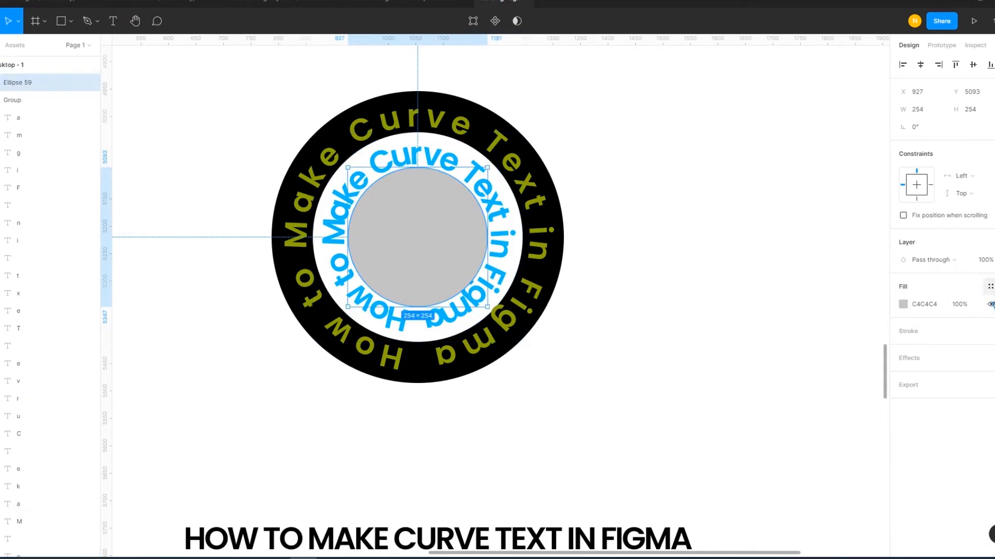
left_click(990, 286)
left_click(914, 355)
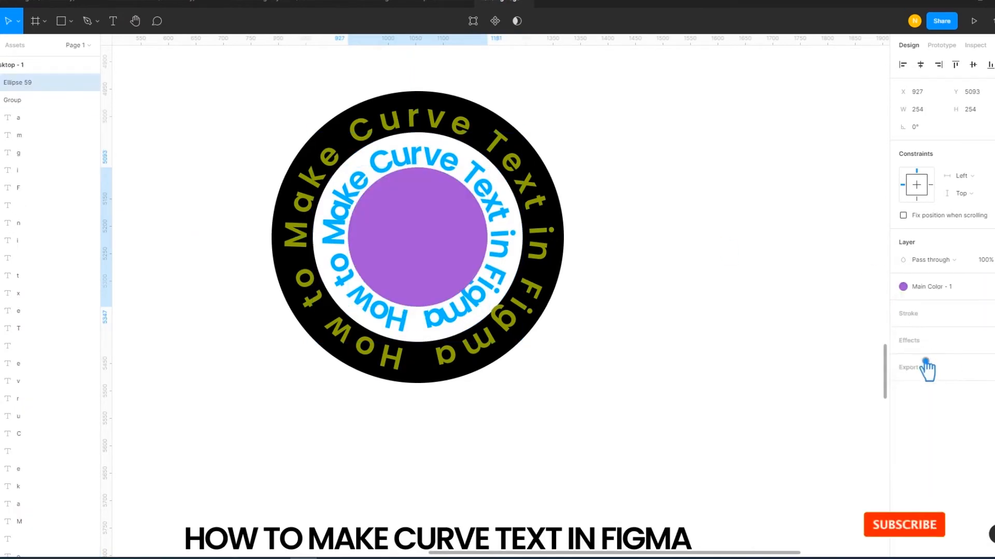
left_click(944, 288)
left_click(947, 353)
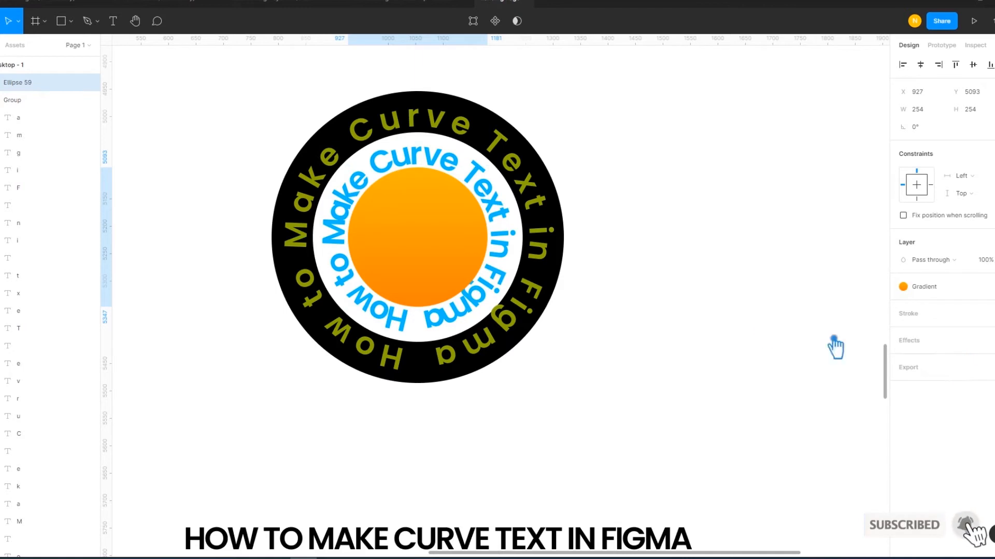
left_click(763, 328)
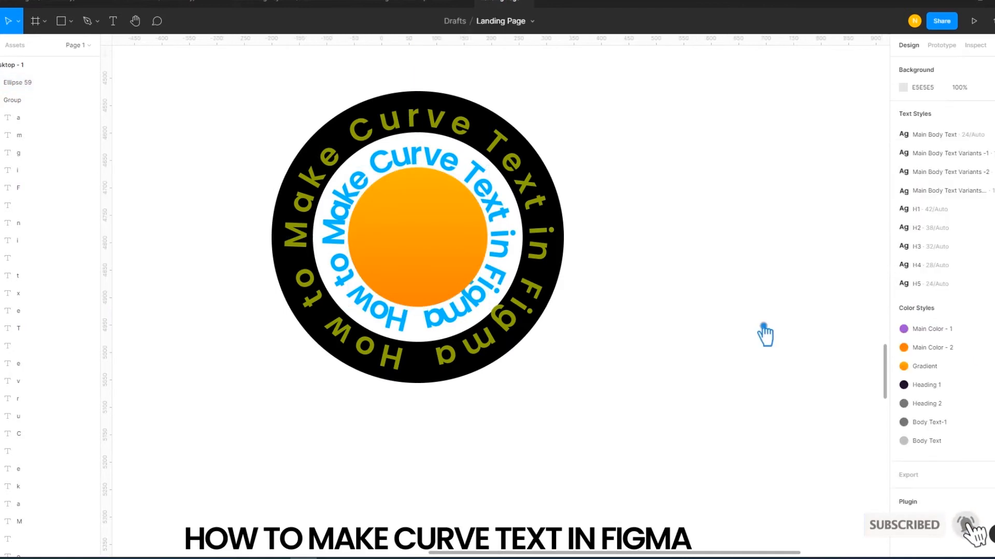
- Apply the orange Gradient colour style to the stroke of the black ring
left_click(420, 134)
left_click(903, 331)
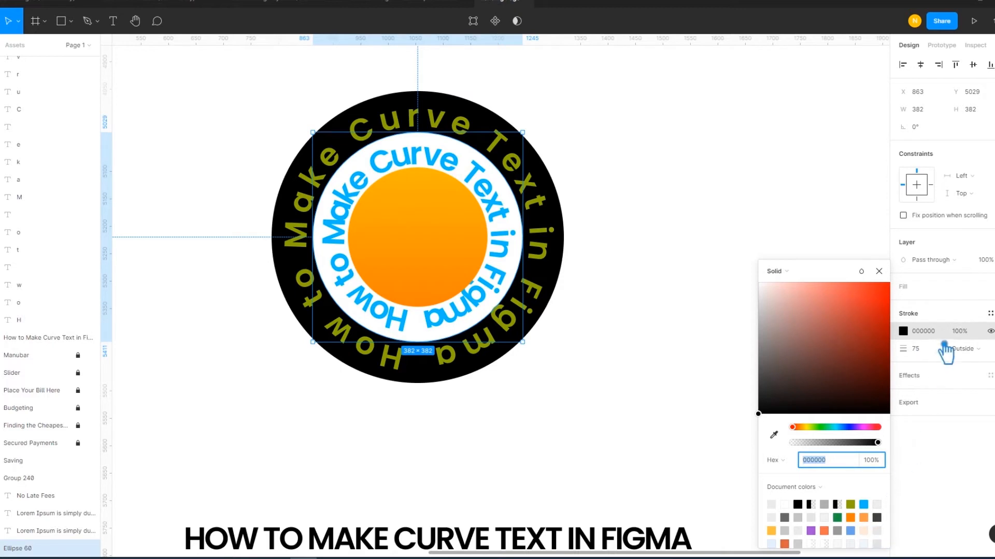
left_click(990, 313)
left_click(950, 380)
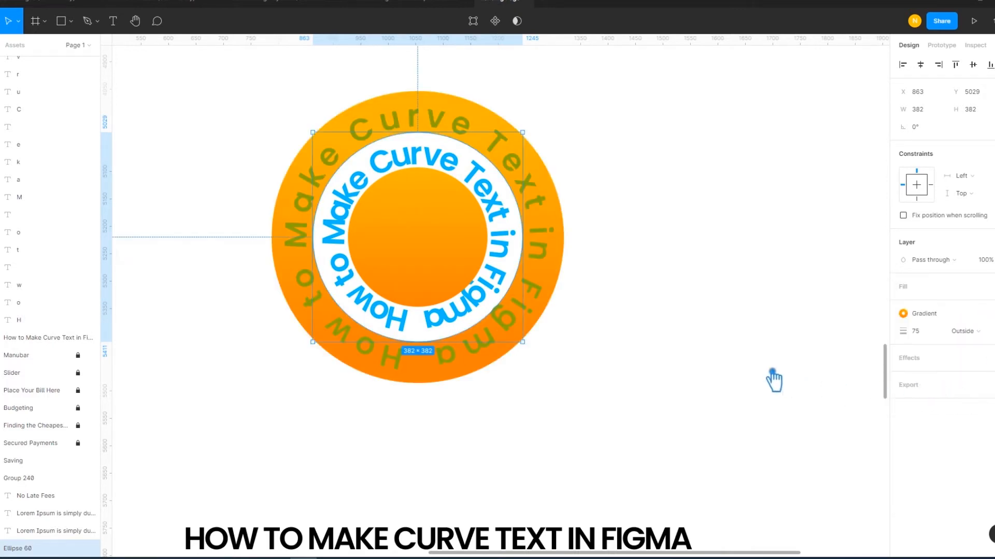
left_click(721, 360)
- Set the outer circular text group's fill to white FFFFFF
left_click(519, 170)
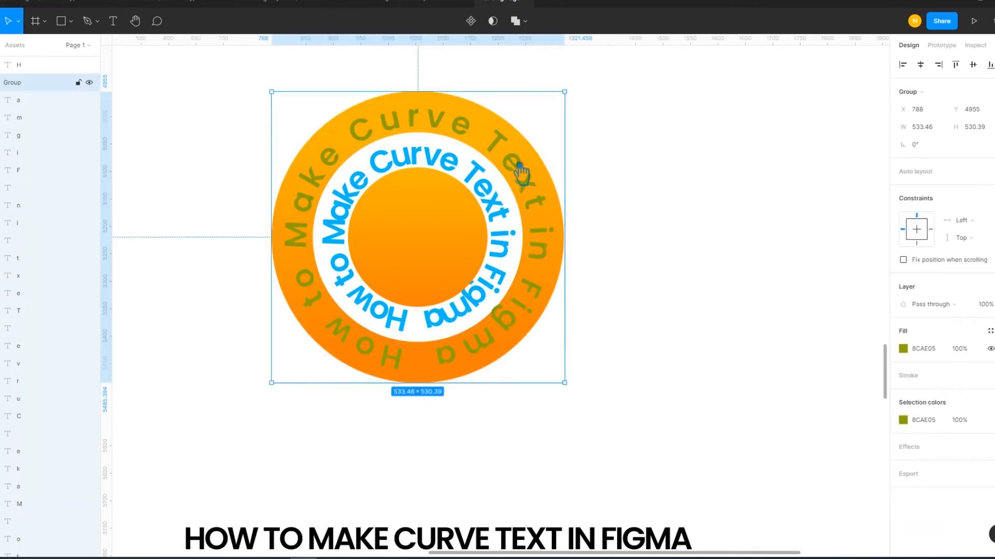
double_click(519, 165)
left_click(681, 207)
left_click(545, 210)
left_click(903, 349)
type("FFFFFF")
key("Return")
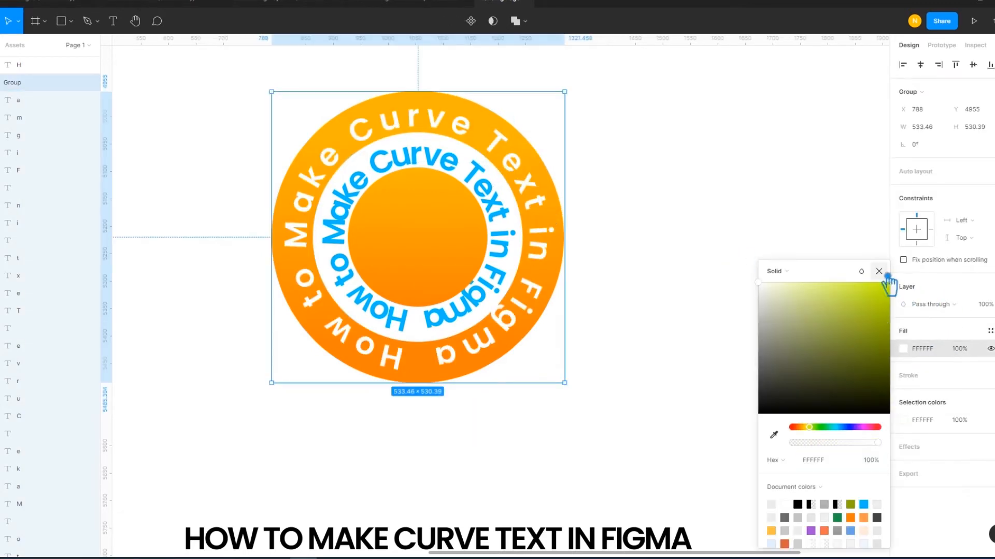
left_click(811, 269)
- Enlarge the inner light blue circular text about its centre to about 408 × 406
left_click(383, 161)
double_click(447, 168)
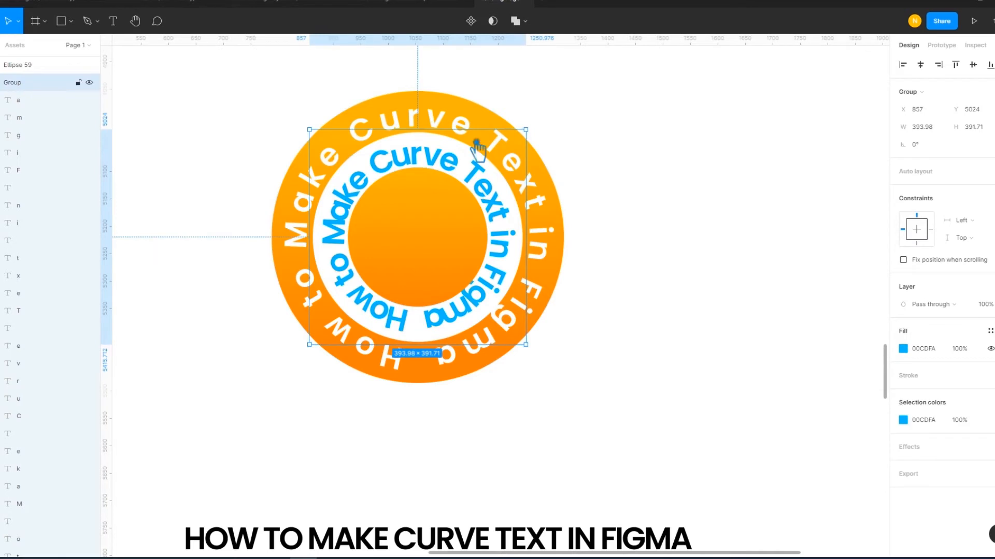
left_click_drag(534, 141, 540, 139)
- Set the inner circular text group's fill to black 000000 and deselect it
left_click(918, 355)
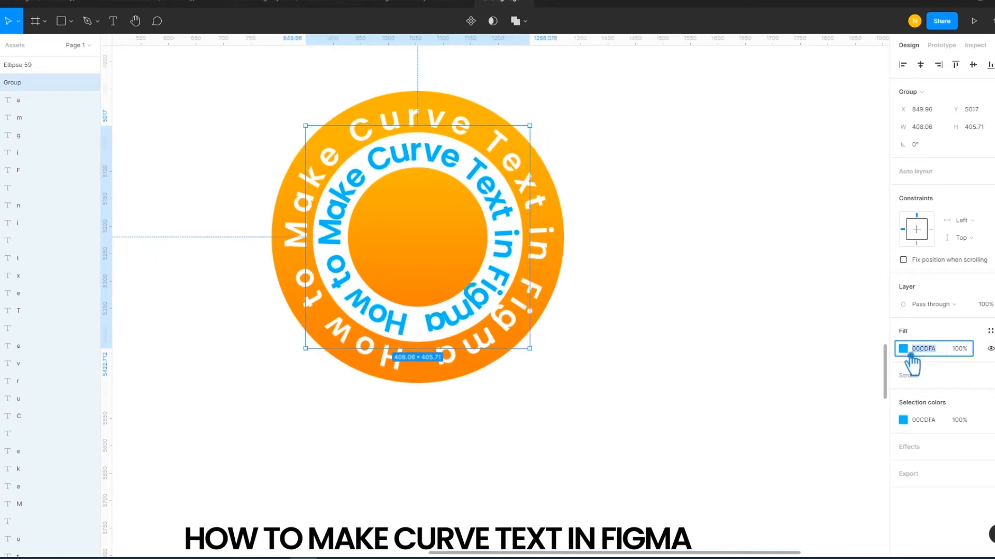
left_click(904, 350)
left_click_drag(772, 412, 721, 435)
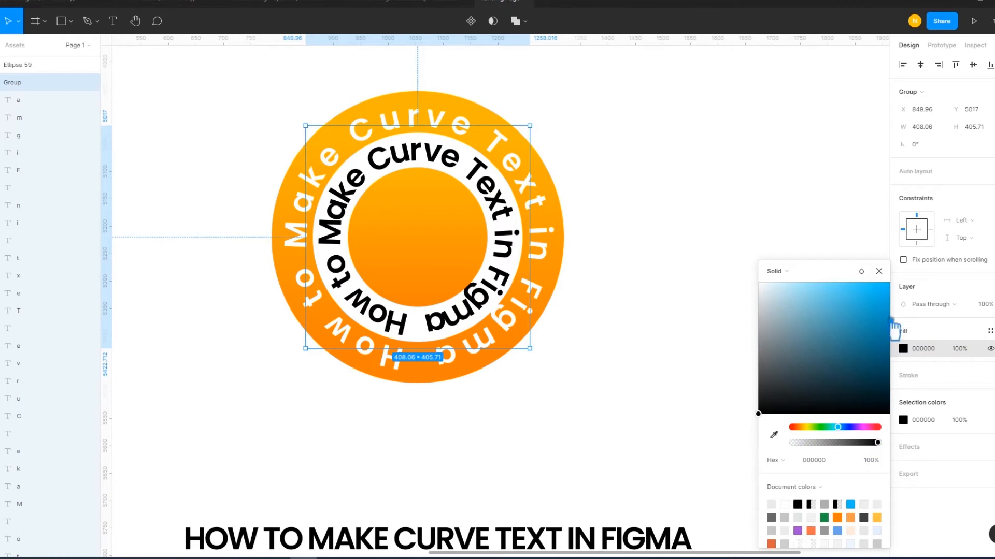
left_click(881, 274)
left_click(790, 281)
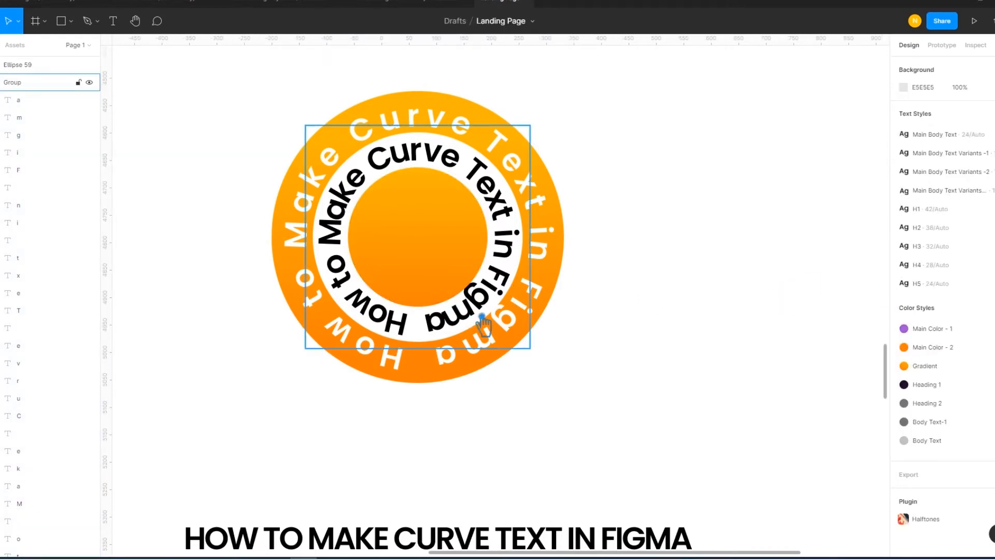
- Shrink the orange gradient centre circle about its centre to 242 × 242 and deselect it
left_click(481, 317)
left_click(446, 248)
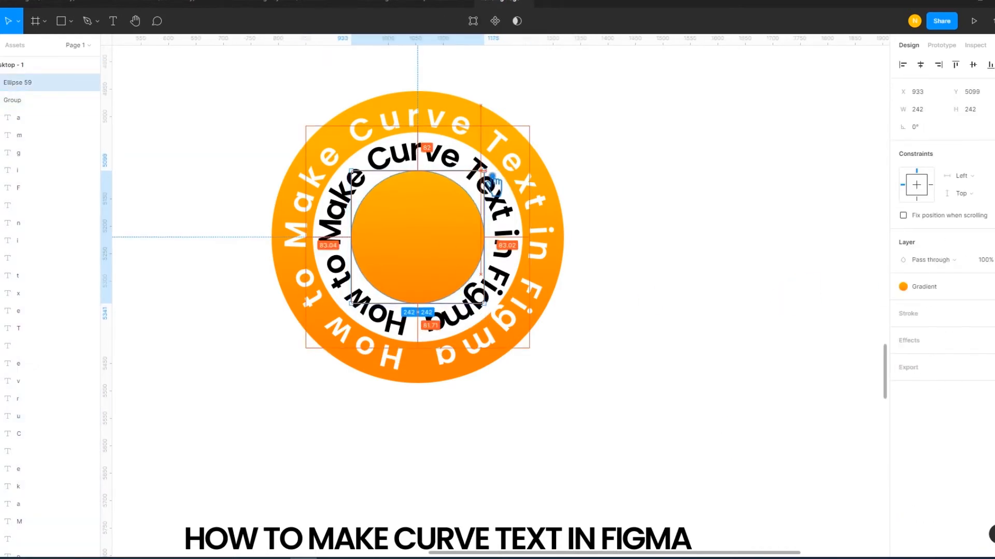
left_click(795, 256)
- Delete the straight heading text HOW TO MAKE CURVE TEXT IN FIGMA below the badge
left_click_drag(531, 543, 562, 439)
left_click(659, 381)
left_click(635, 440)
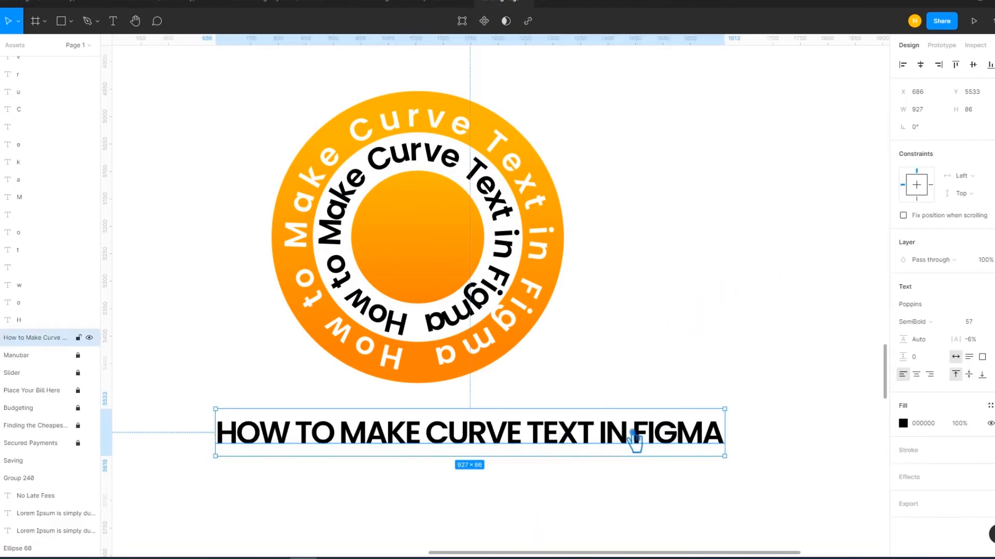
key("Delete")
scroll(637, 383, "up", 2)
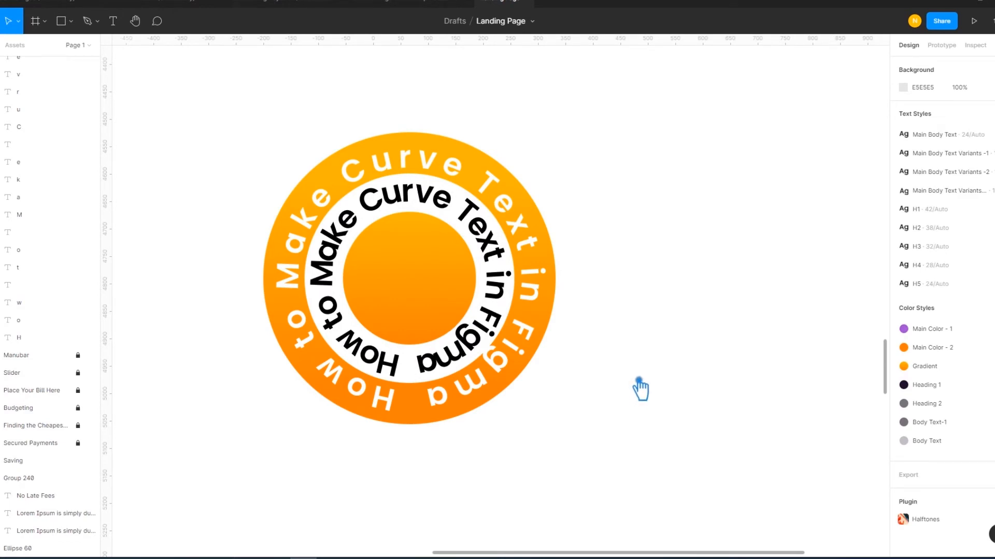
- Select the whole circular badge and place a duplicate of it to its right
left_click_drag(639, 389, 574, 397)
left_click_drag(540, 433, 202, 145)
scroll(409, 311, "right", 2)
left_click_drag(431, 299, 637, 298)
left_click(773, 240)
- Ungroup the outer white circular text of the duplicated badge
left_click(751, 229)
right_click(748, 227)
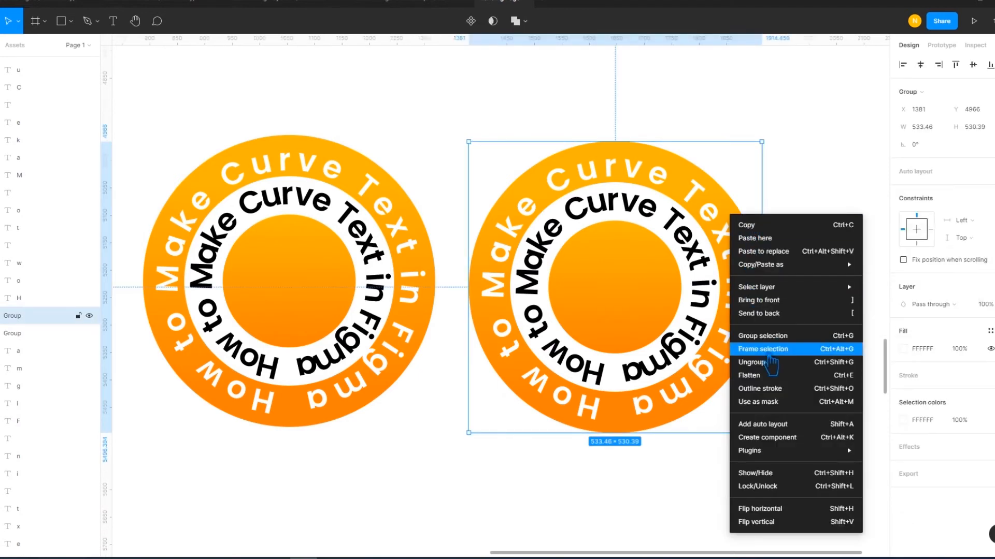
left_click(753, 362)
left_click(754, 241)
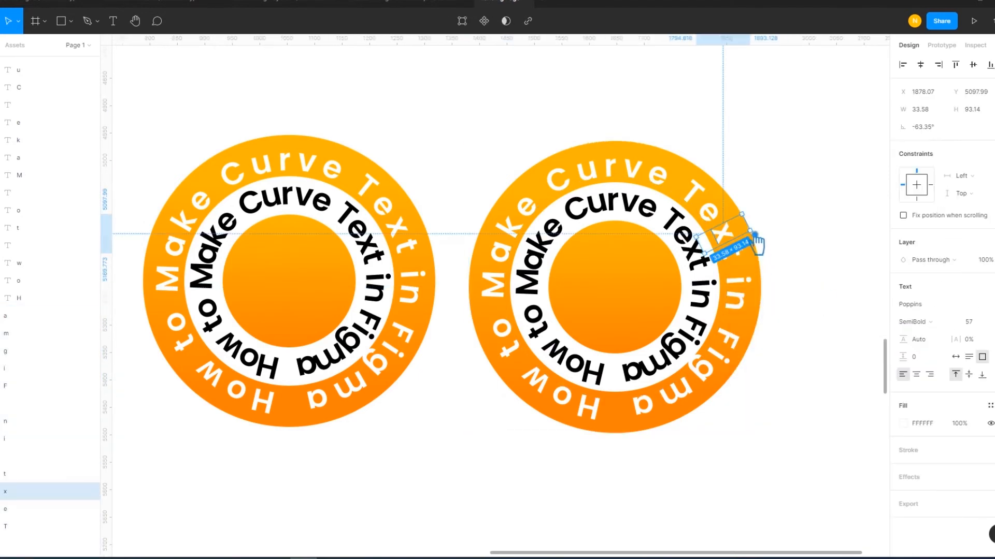
- Detach the Gradient colour style from the stroke of the duplicated badge's outer ring
left_click(726, 200)
key("Return")
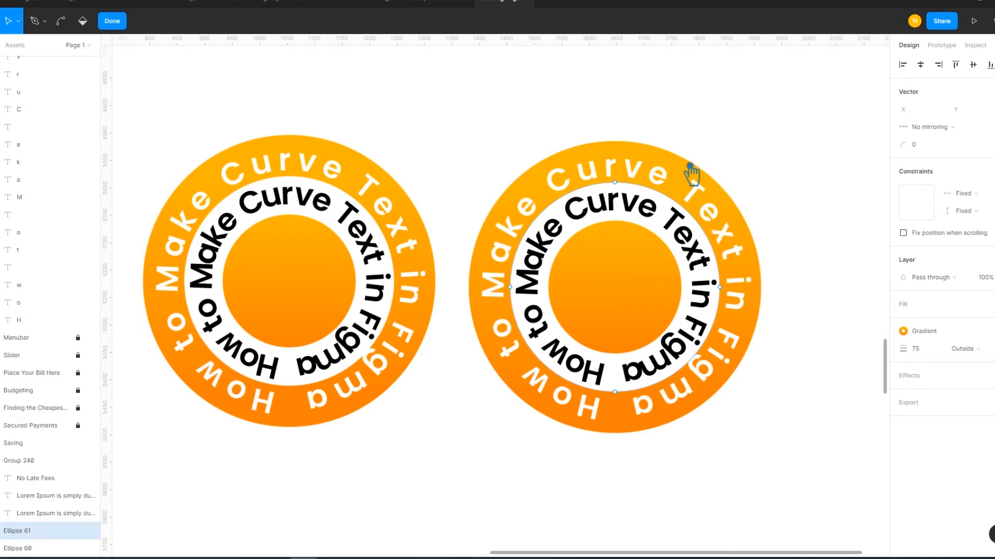
left_click(950, 336)
left_click(950, 335)
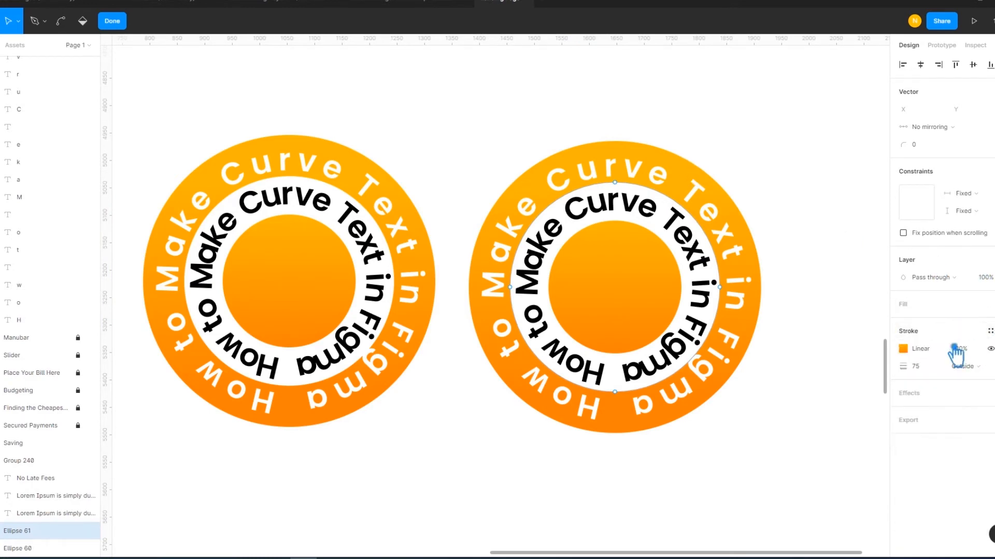
- Set the end stop of the duplicated ring's linear stroke gradient to blue 0094FF
left_click(904, 333)
left_click(883, 259)
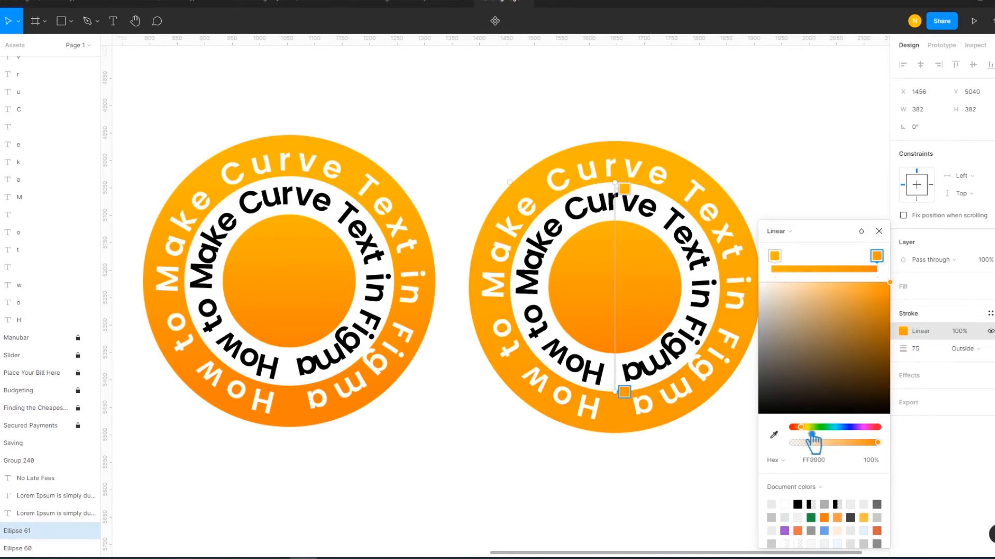
left_click_drag(811, 436, 815, 436)
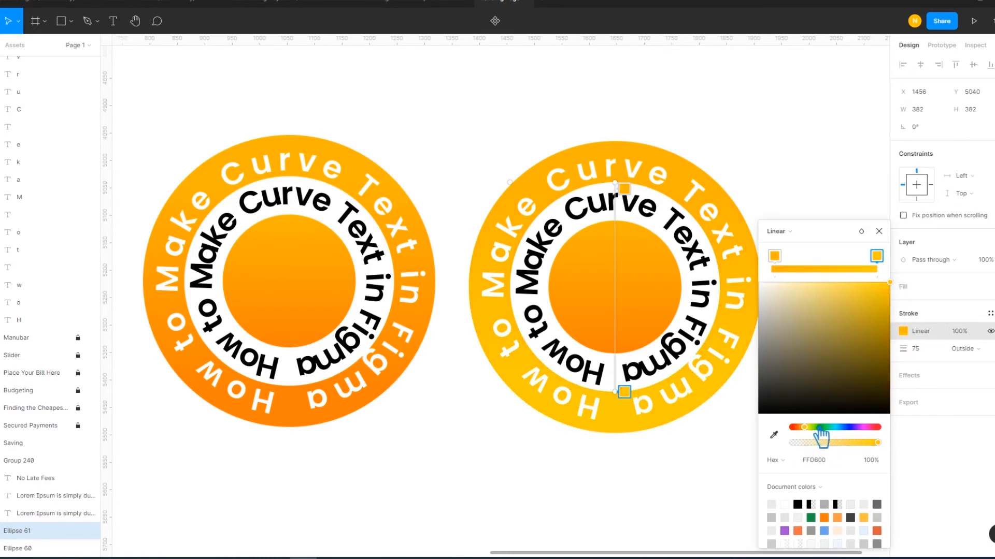
left_click_drag(820, 439, 852, 446)
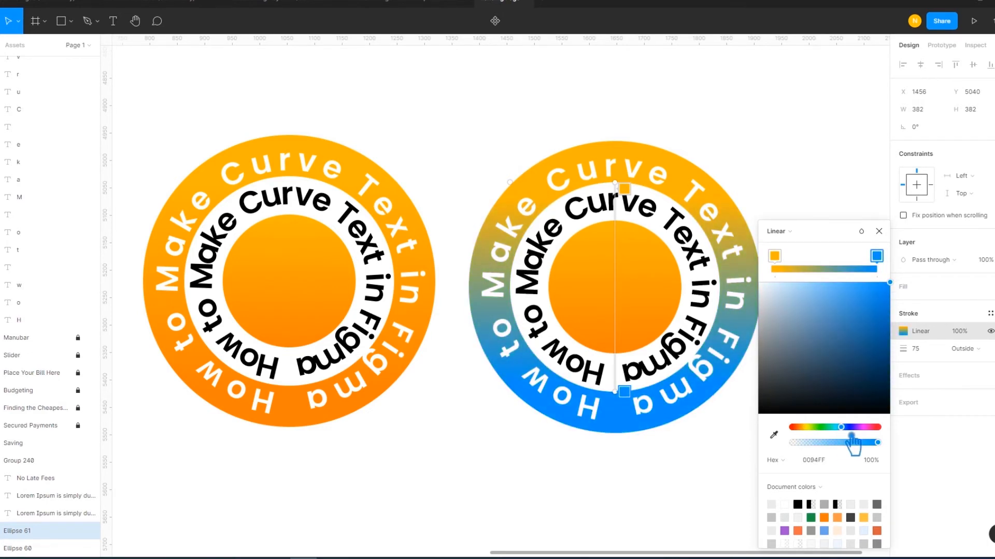
- Recolour the start stop of the duplicated ring's stroke gradient to pink FF007A, keeping it at the gradient's beginning
left_click_drag(777, 257, 817, 267)
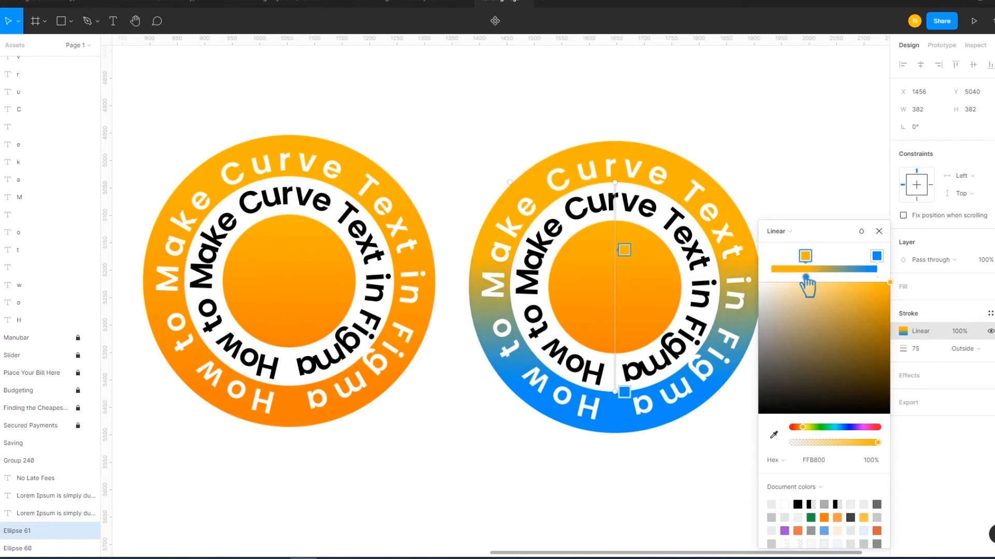
left_click_drag(814, 278, 786, 266)
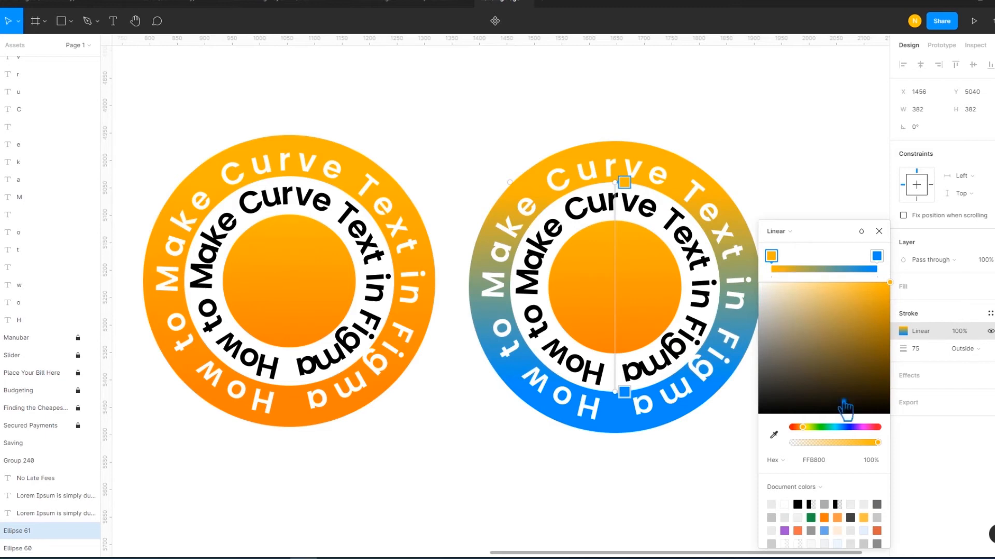
left_click_drag(814, 437, 884, 440)
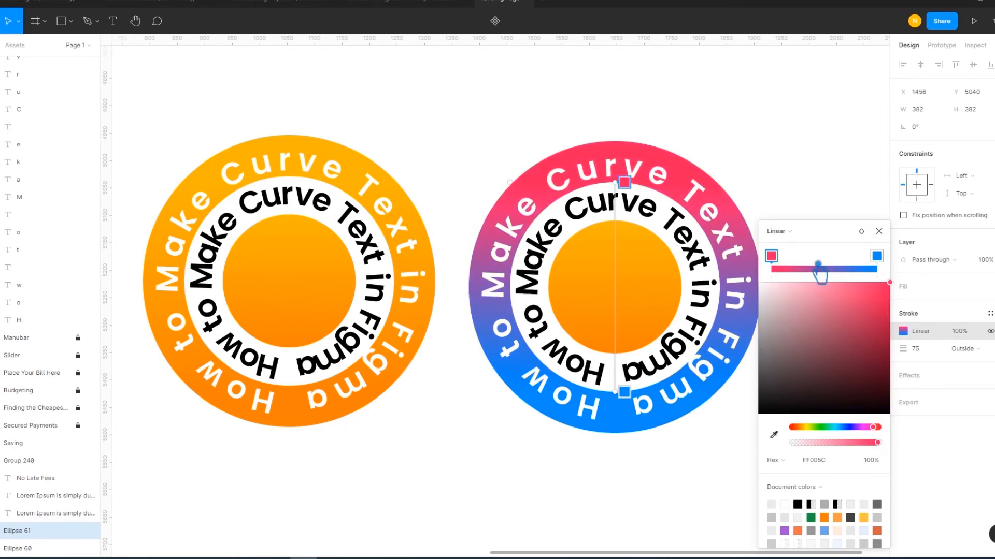
left_click(878, 259)
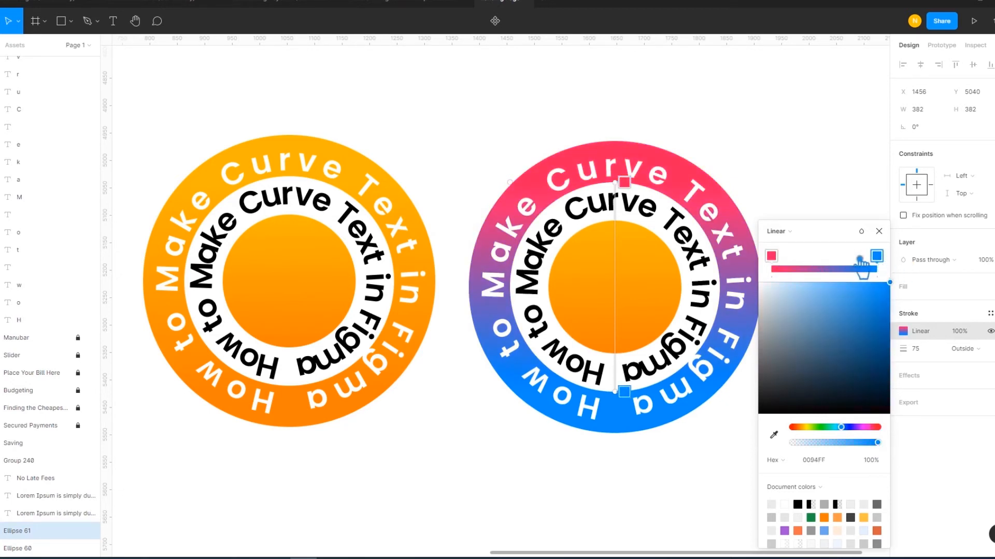
left_click_drag(784, 262, 828, 262)
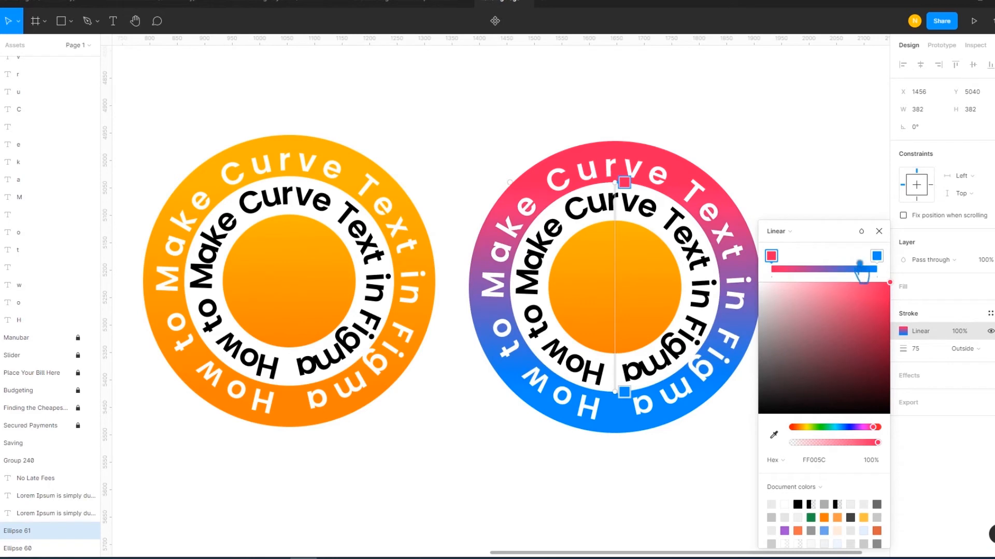
left_click(870, 461)
mouse_move(870, 465)
left_mouse_down()
mouse_move(782, 472)
mouse_move(850, 468)
left_mouse_up()
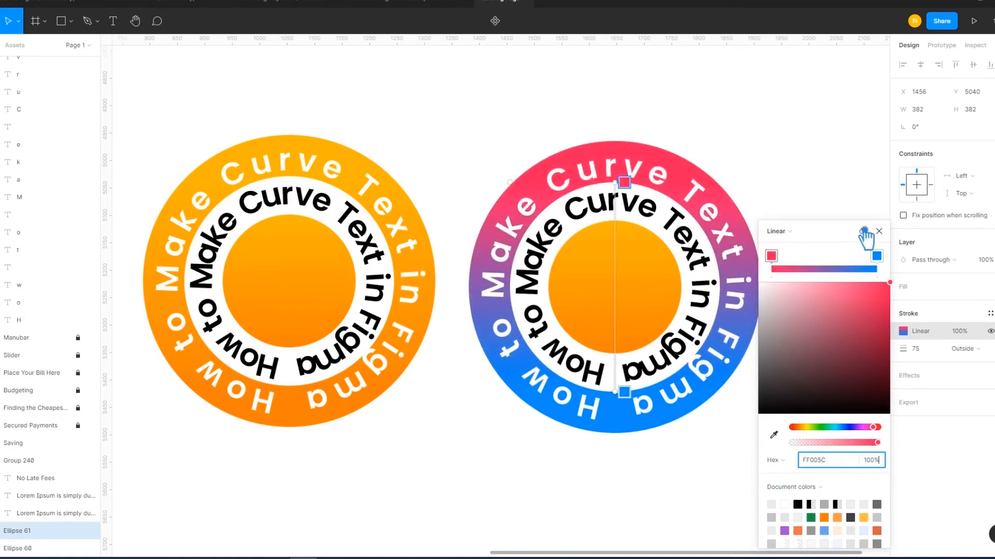
left_click(774, 257)
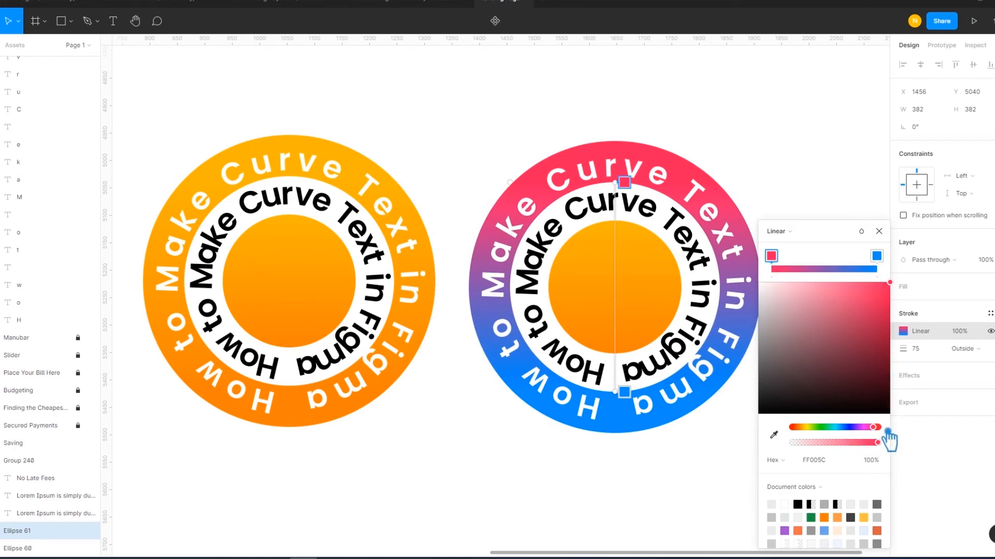
left_click_drag(879, 432, 880, 436)
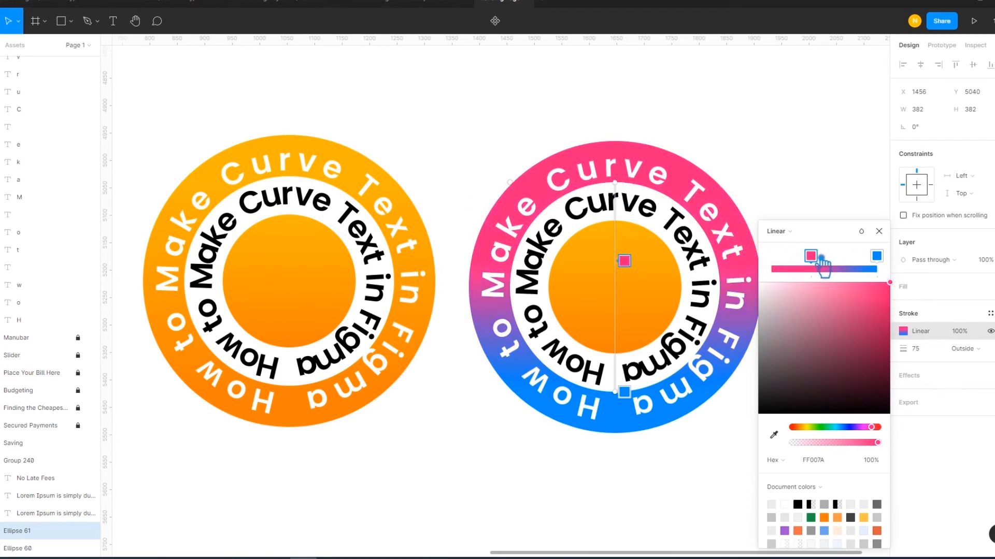
left_click(836, 214)
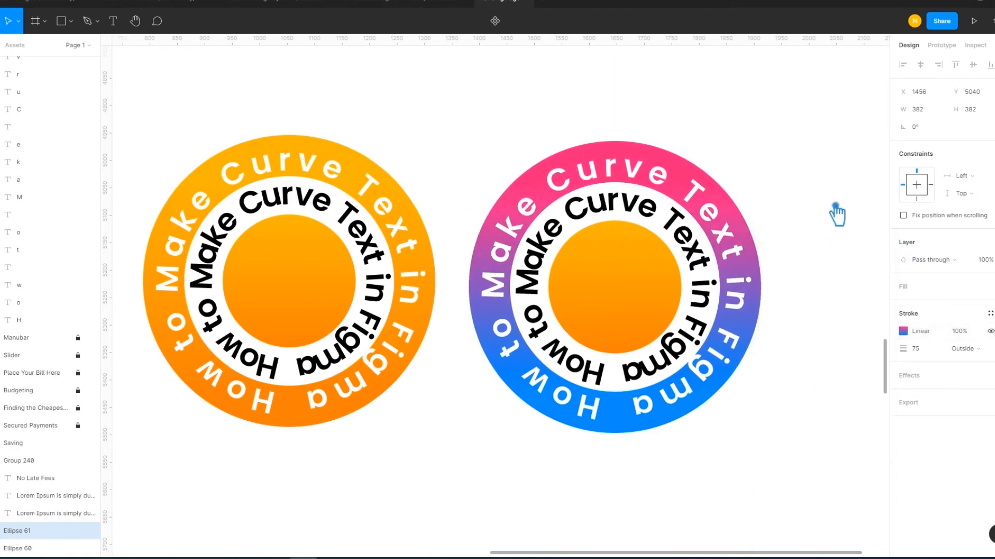
- Detach the Gradient colour style from the fill of the duplicated badge's centre circle
left_click(629, 290)
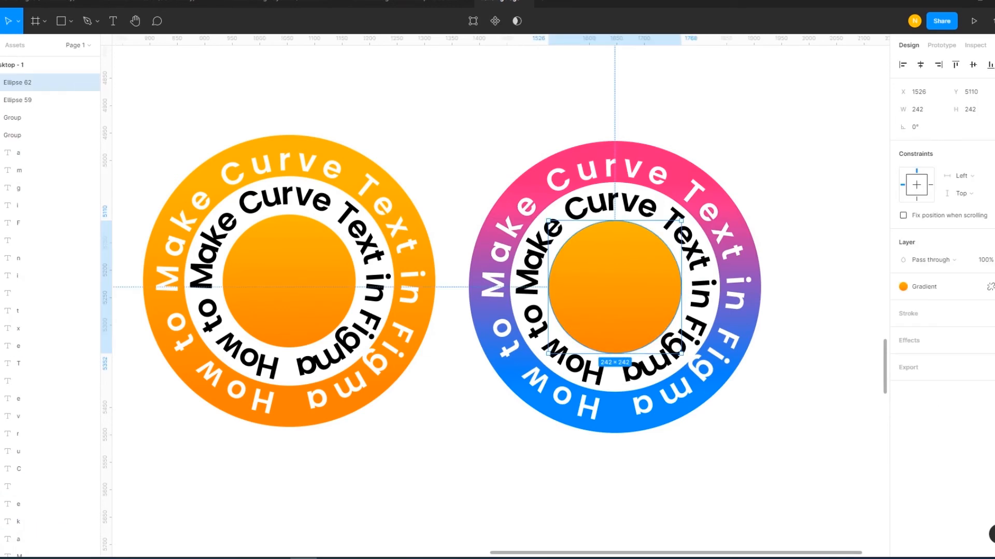
left_click(959, 288)
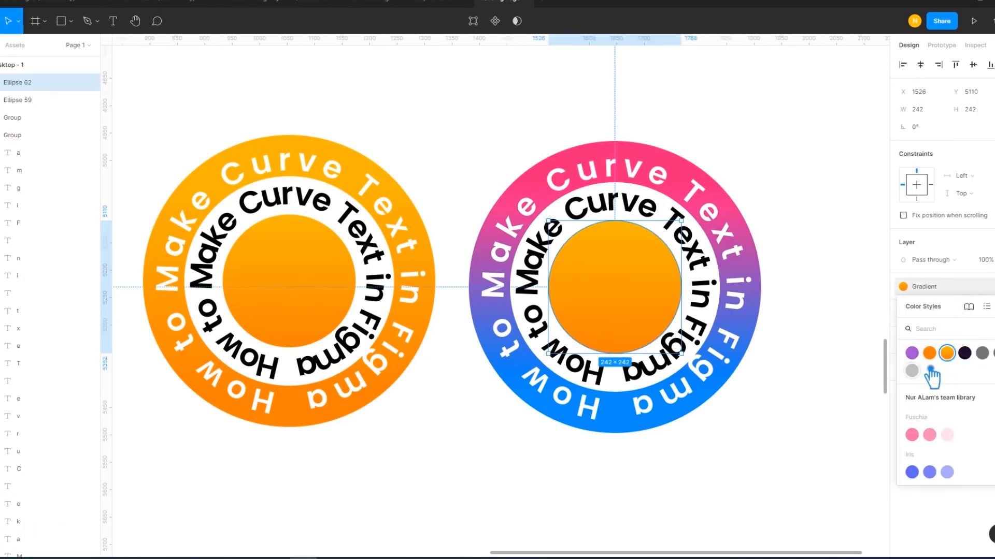
left_click(953, 358)
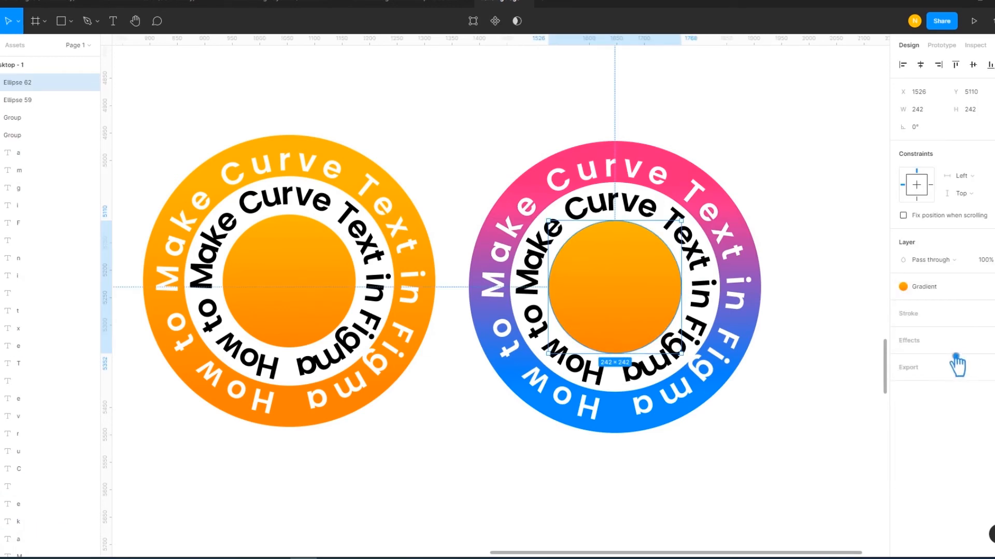
left_click(988, 288)
left_click(914, 309)
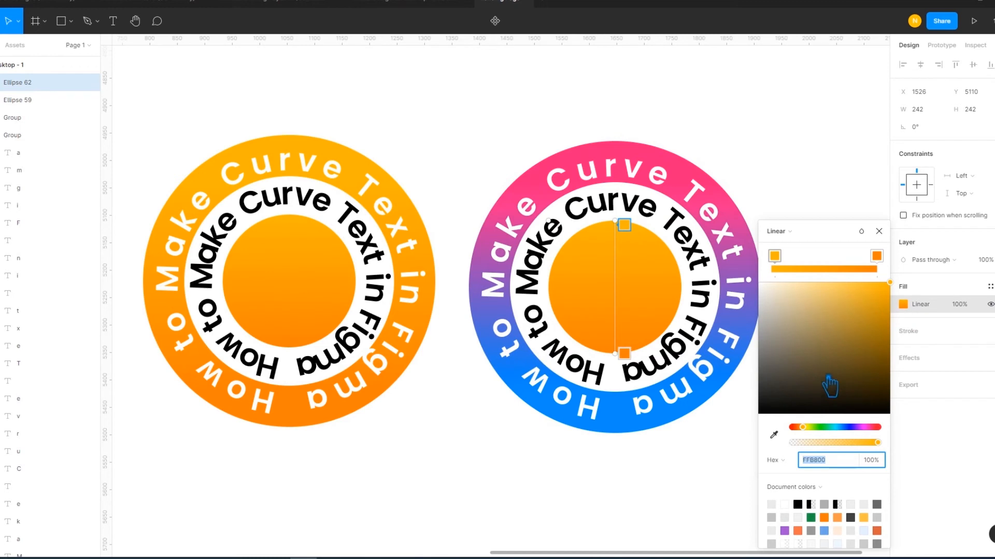
left_click(780, 258)
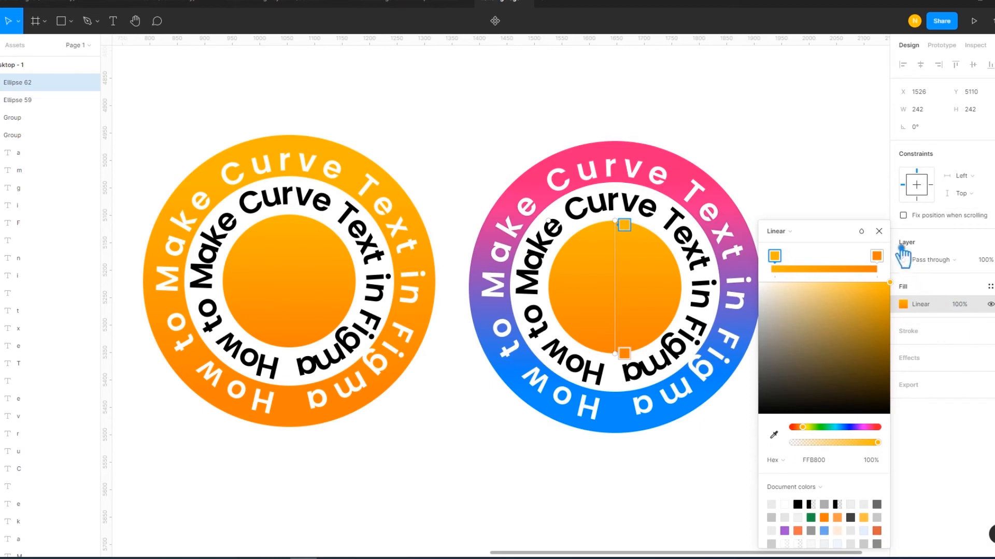
left_click(879, 231)
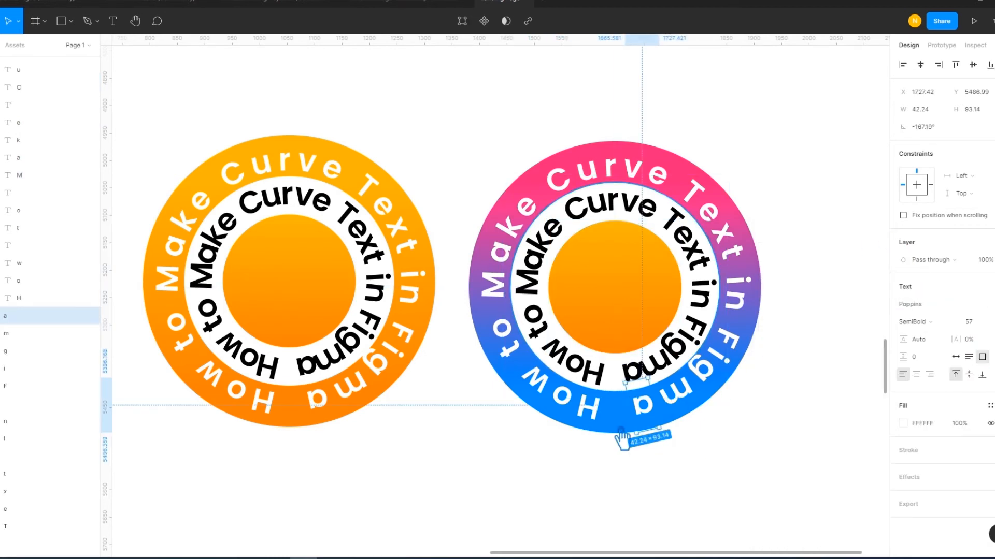
- Copy the pink hex value FF007A from the start stop of the duplicated ring's stroke gradient
left_click(624, 438)
double_click(620, 438)
left_click(920, 349)
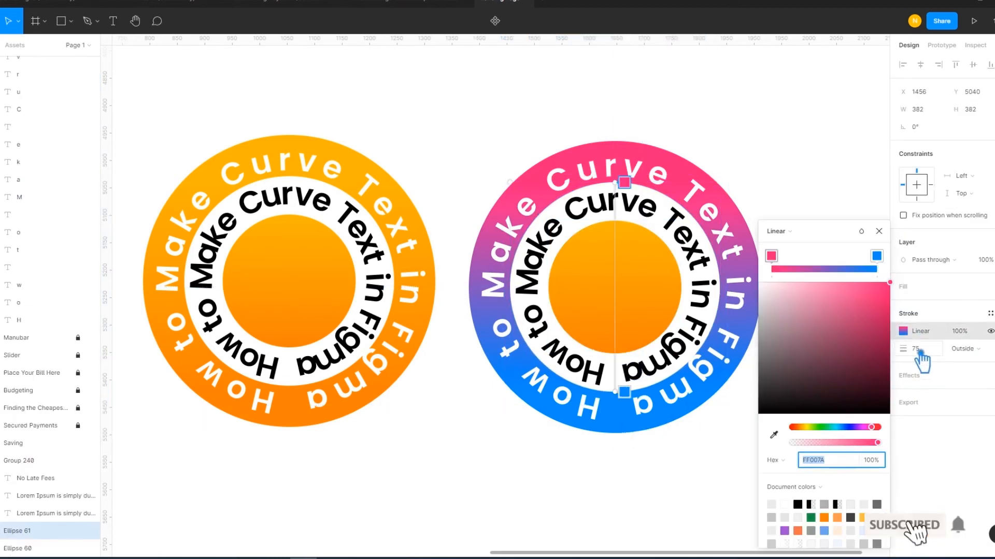
left_click(833, 460)
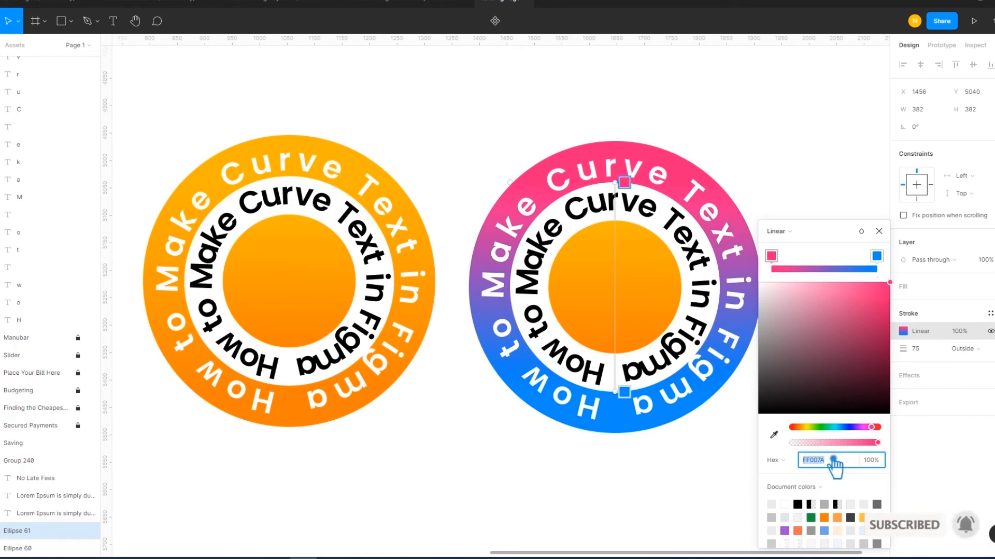
left_click(771, 256)
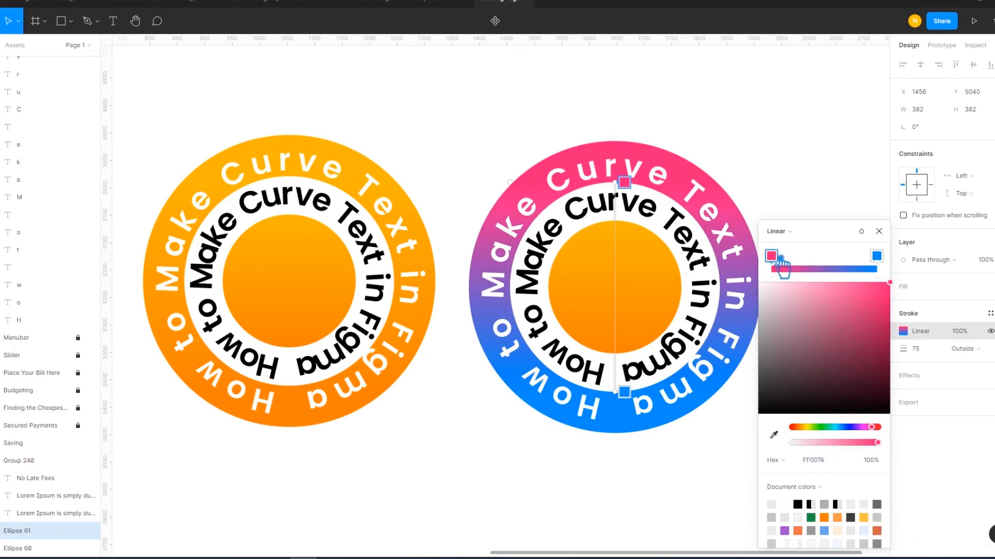
left_click(819, 460)
left_click(879, 231)
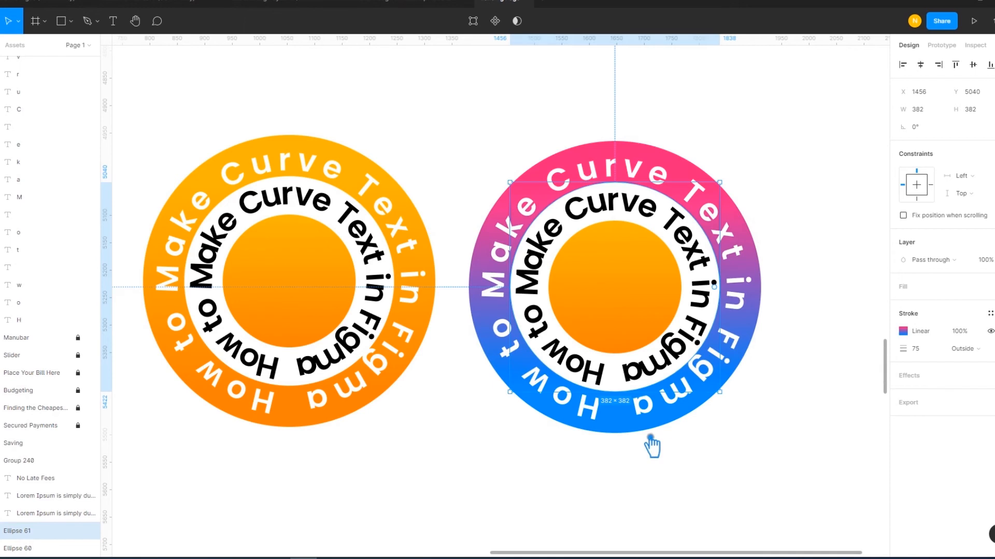
- Set the start stop of the duplicated centre circle's linear fill to pink FF007A
left_click(643, 322)
left_click(920, 314)
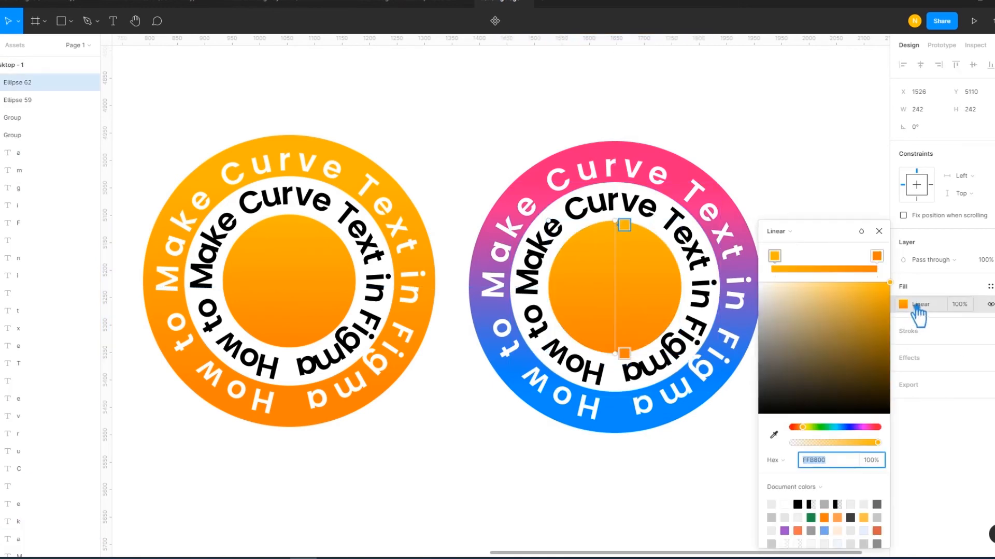
left_click(775, 257)
left_click(832, 469)
key("Return")
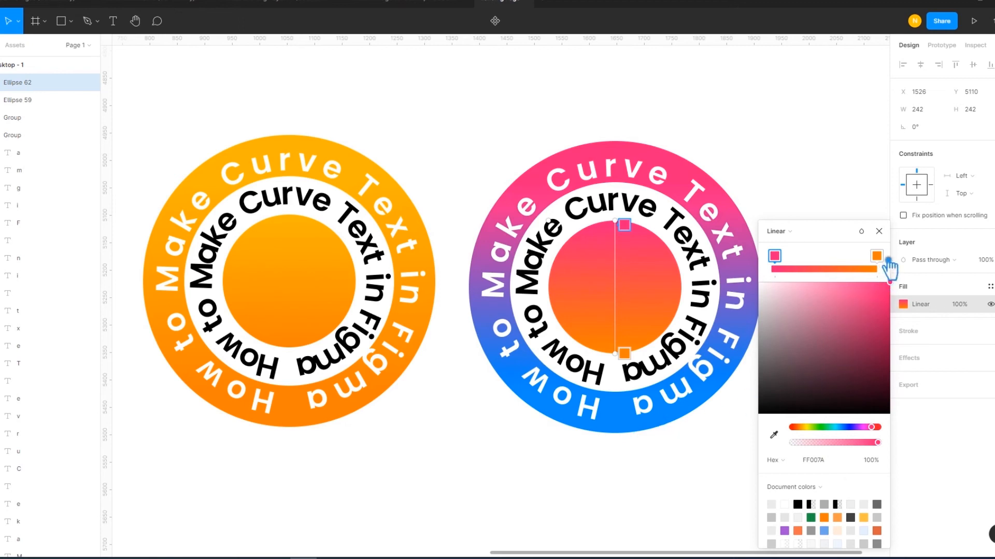
- Move the end stop of the centre circle's fill gradient to about the middle, set it to red FF0000, and select the outer ring
left_click_drag(882, 259, 834, 267)
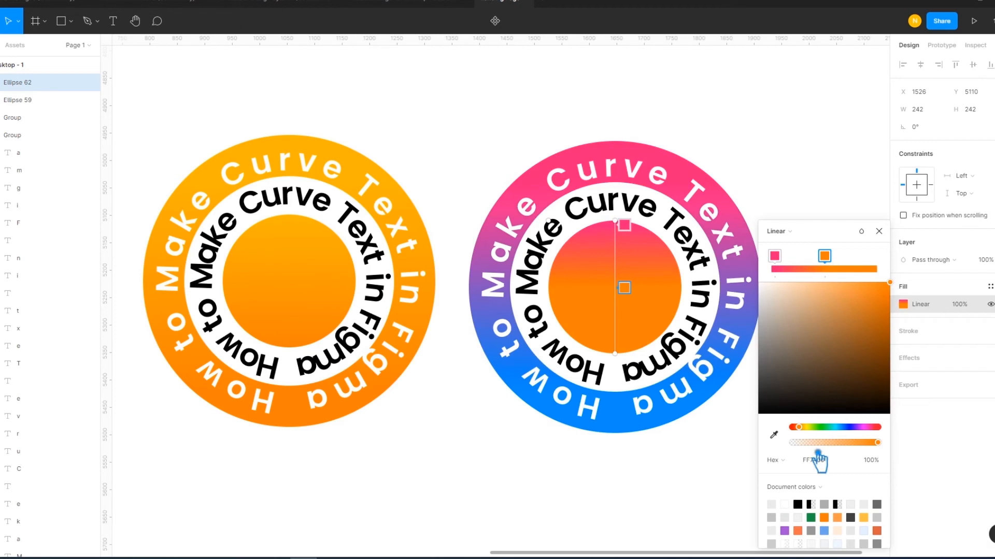
left_click_drag(800, 428, 894, 441)
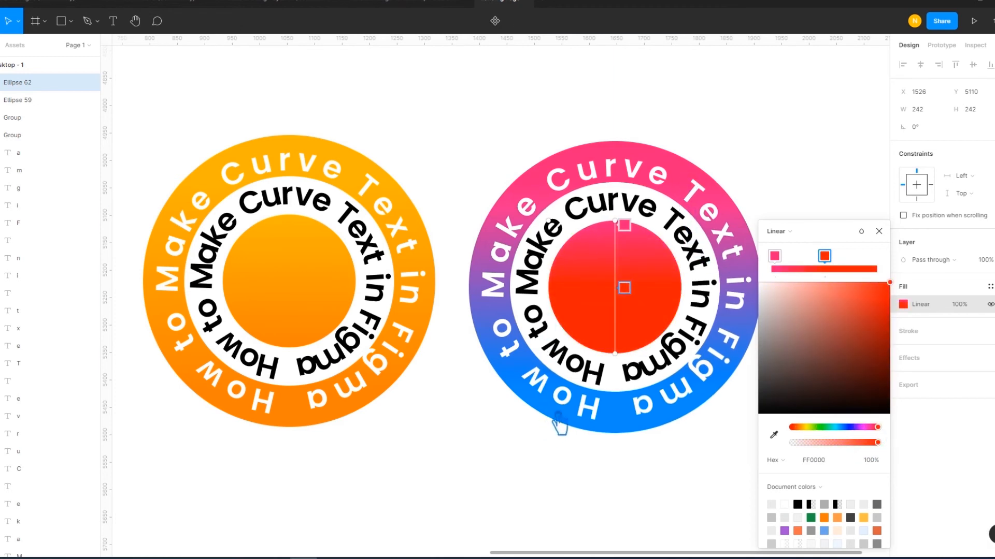
left_click(879, 231)
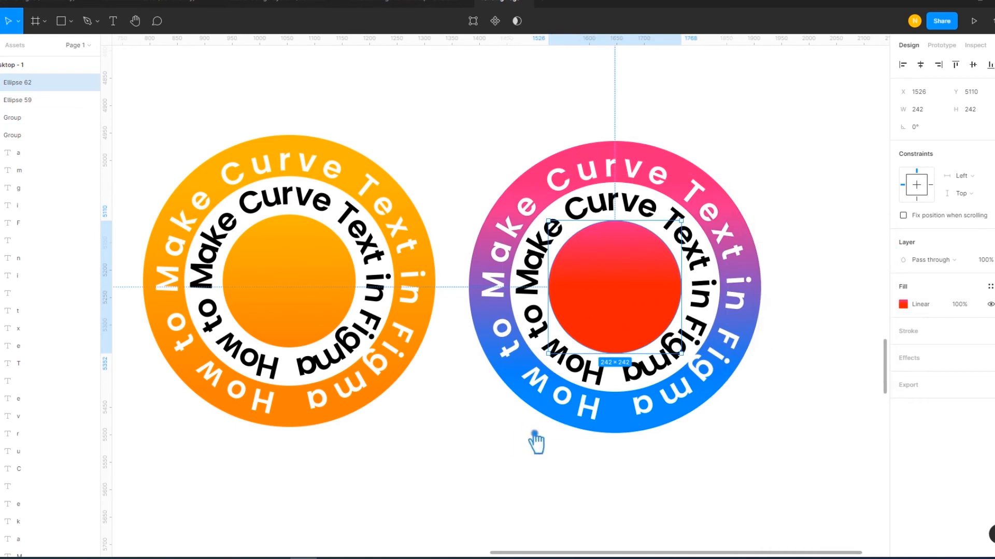
left_click(571, 419)
left_click(638, 431)
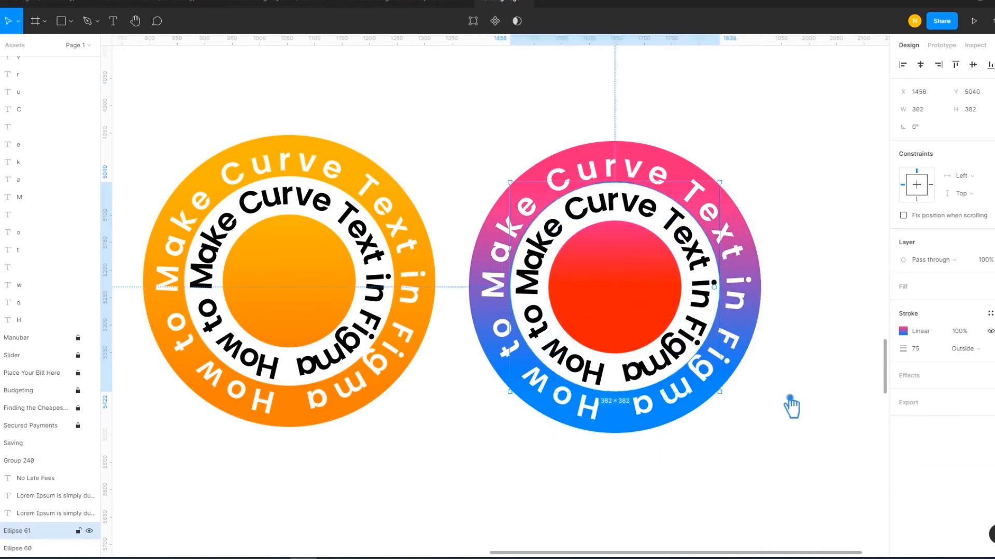
- Copy the blue hex value 0094FF from the end stop of the duplicated ring's stroke gradient
left_click(903, 331)
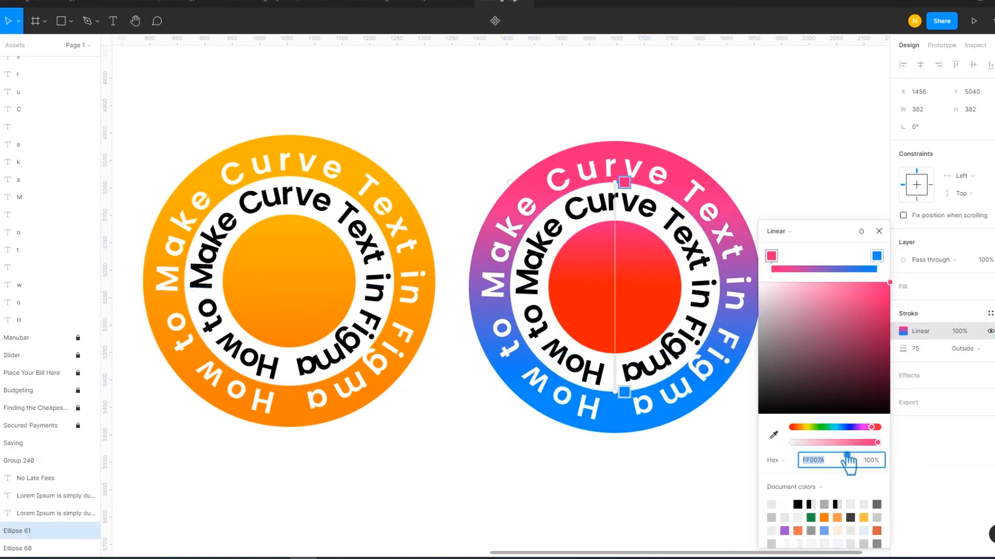
left_click(887, 259)
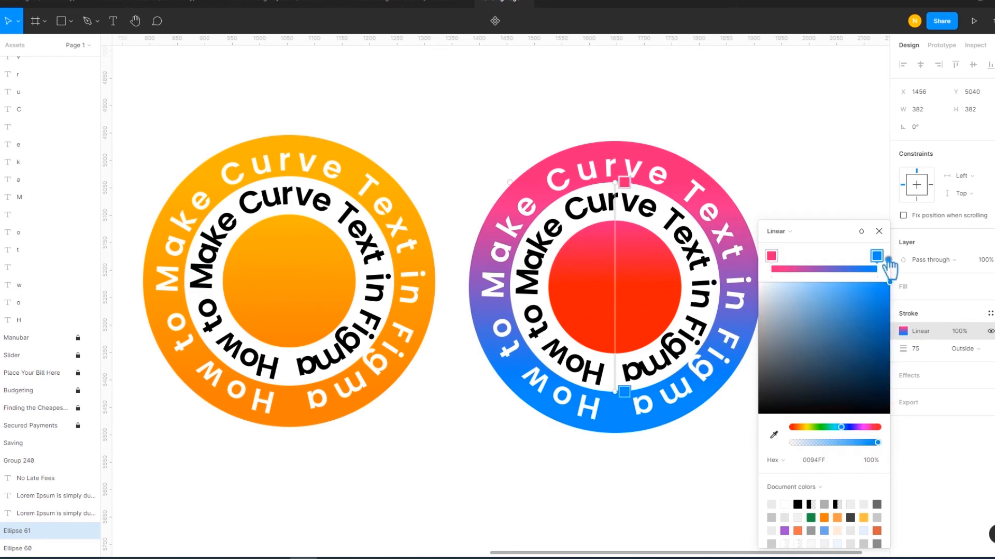
left_click(840, 456)
key("ctrl+c")
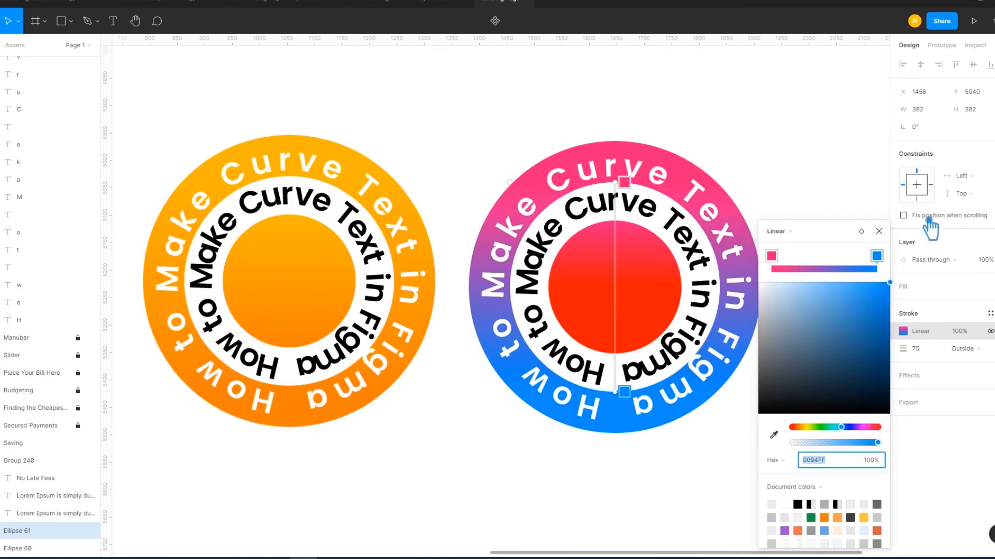
left_click(879, 231)
left_click(589, 171)
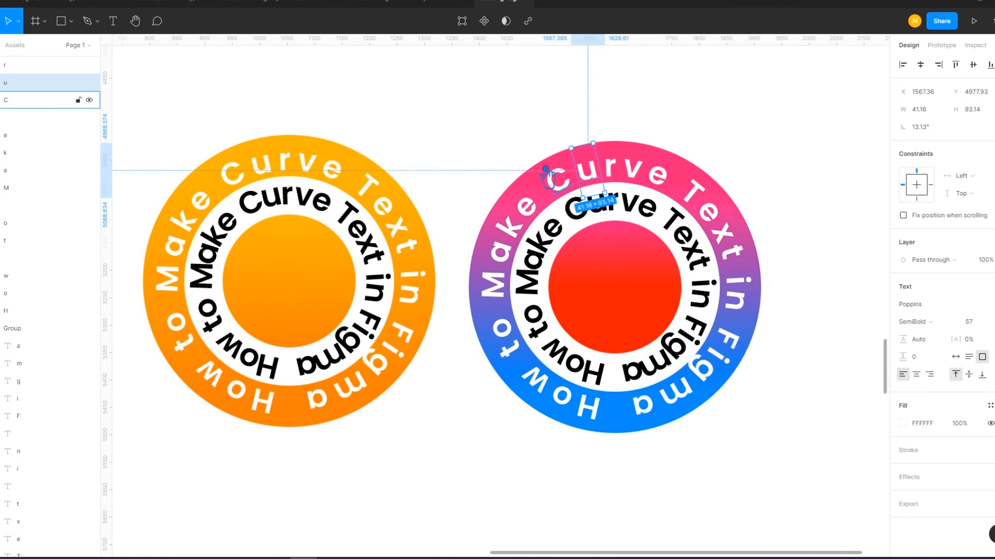
- Set the end stop of the duplicated centre circle's linear fill to blue 0094FF
left_click(630, 315)
left_click(903, 304)
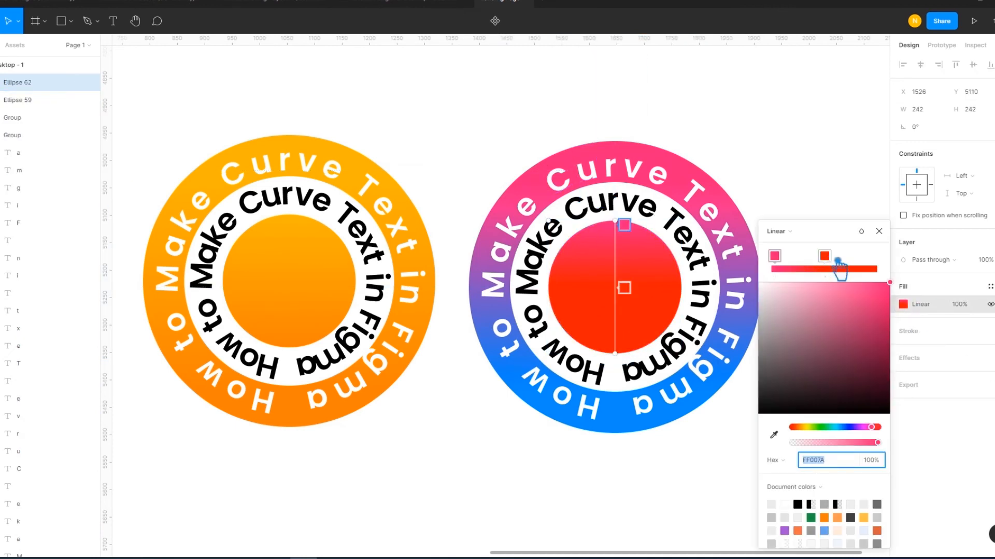
left_click(825, 257)
left_click(825, 461)
key("ctrl+v")
key("Return")
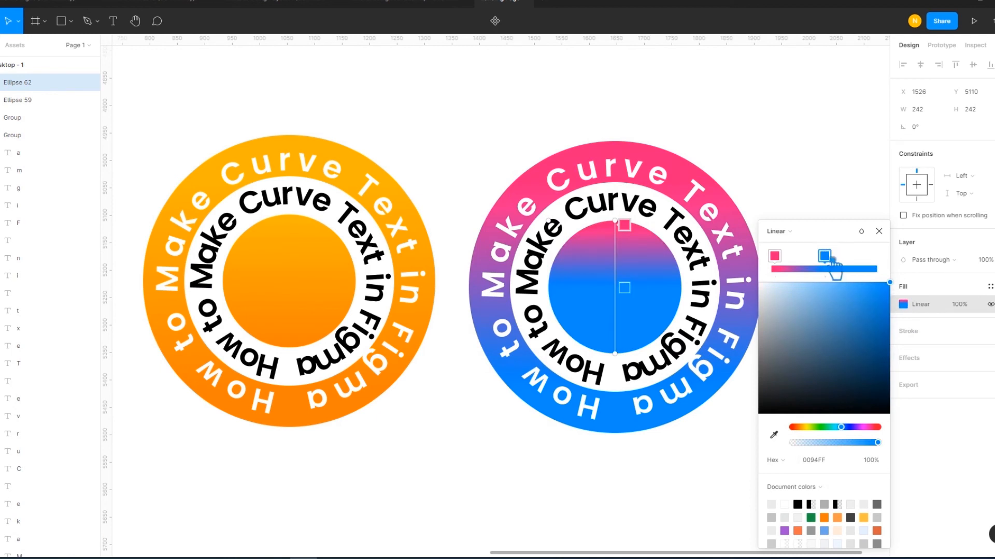
- Move the blue and pink stops of the centre circle's fill gradient to its opposite ends and deselect the circle
left_click_drag(833, 261, 944, 270)
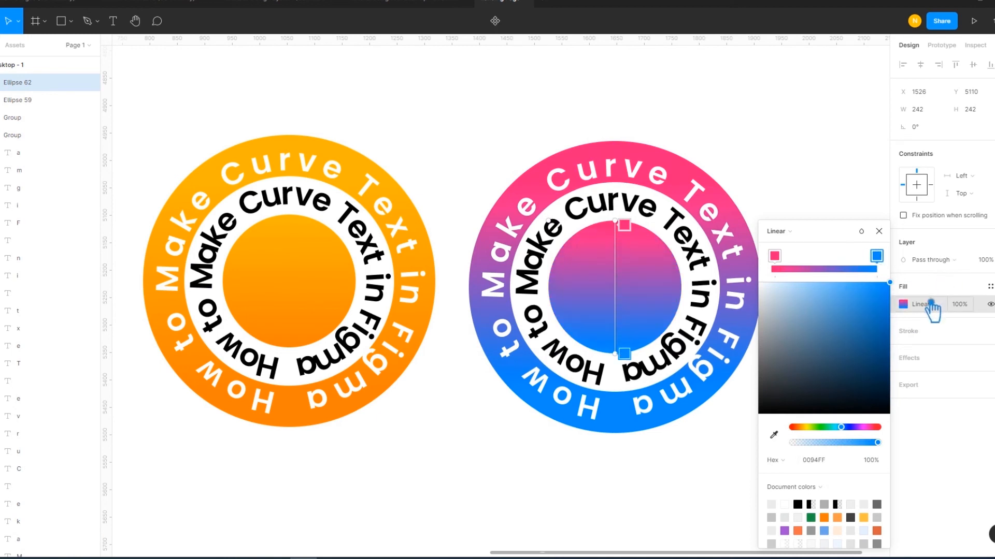
left_click(774, 255)
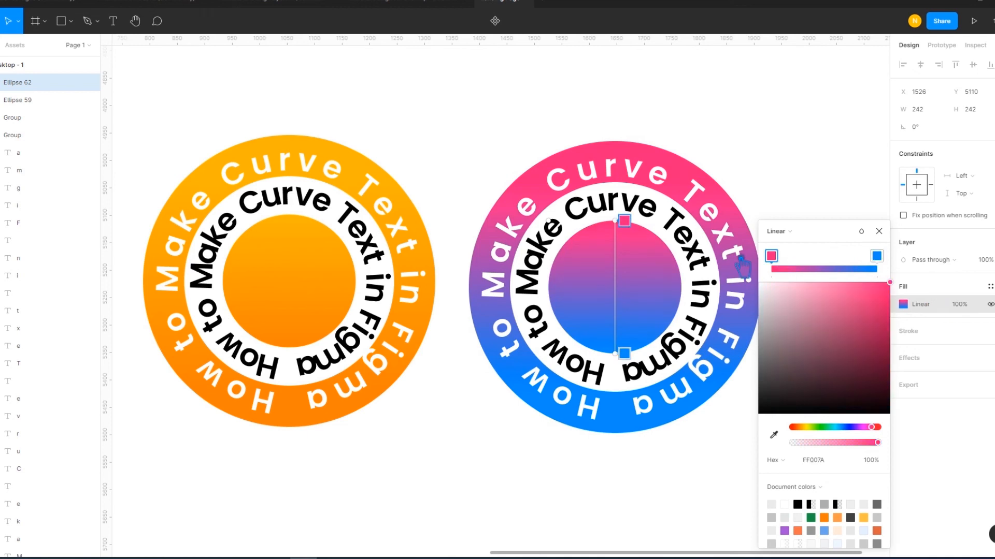
left_click(876, 256)
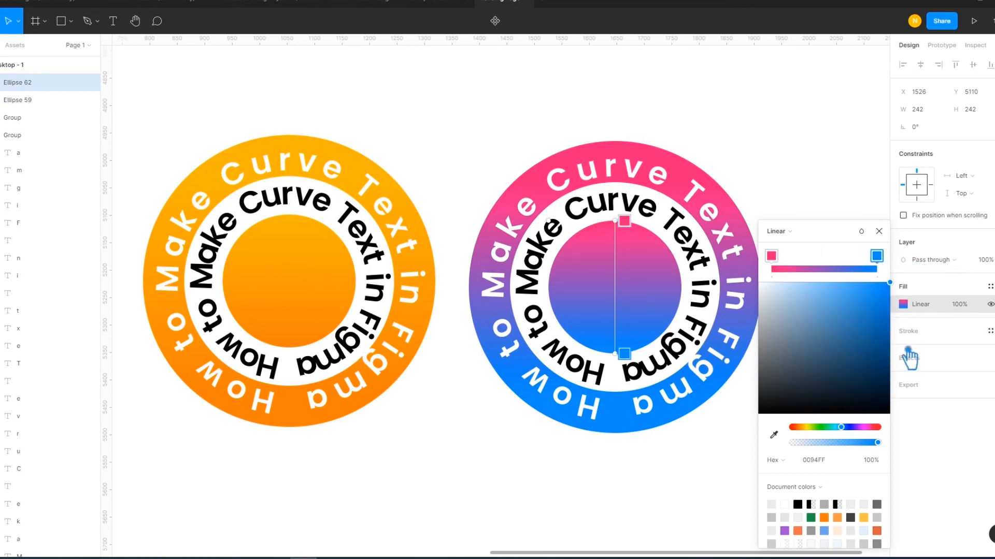
left_click(878, 231)
left_click(830, 205)
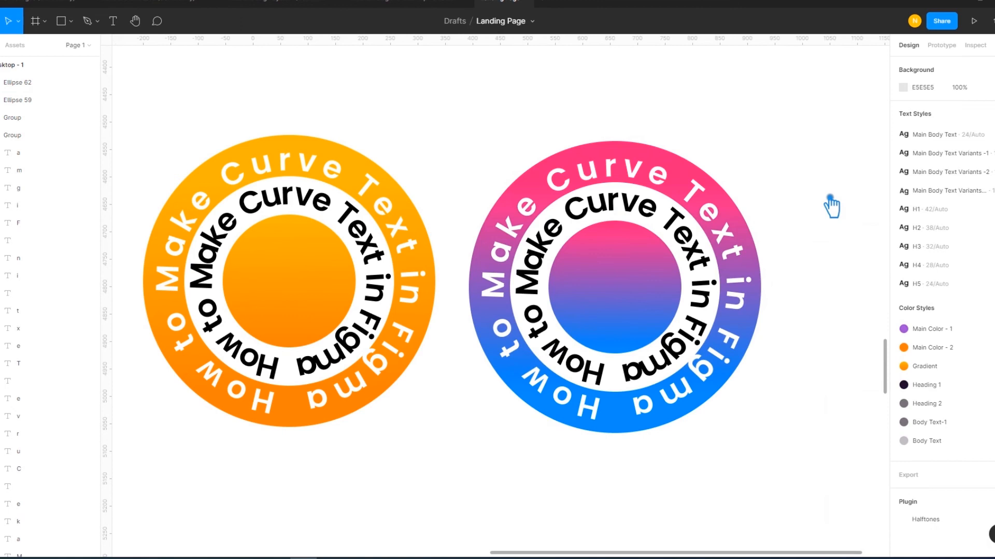
left_click(700, 232)
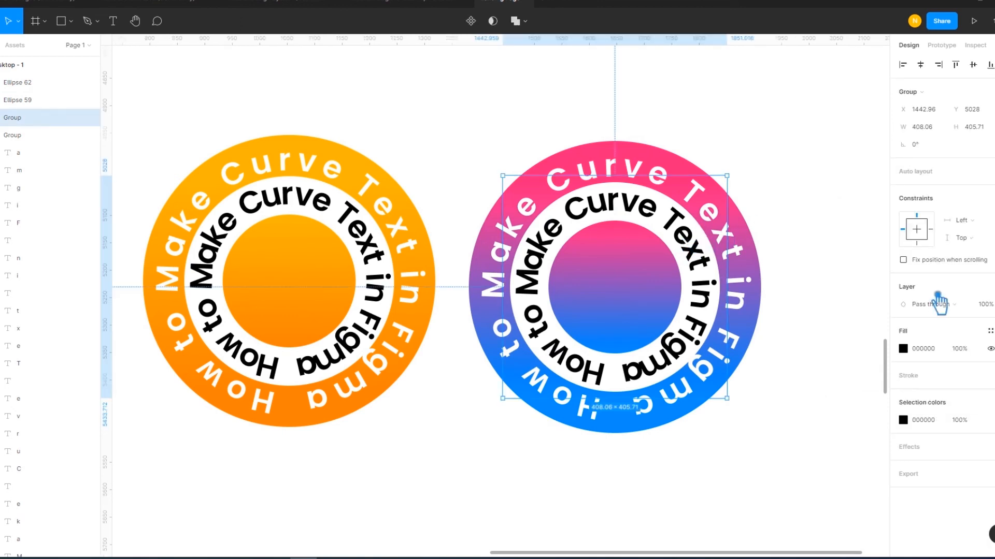
left_click(990, 331)
left_click(847, 196)
left_click(847, 196)
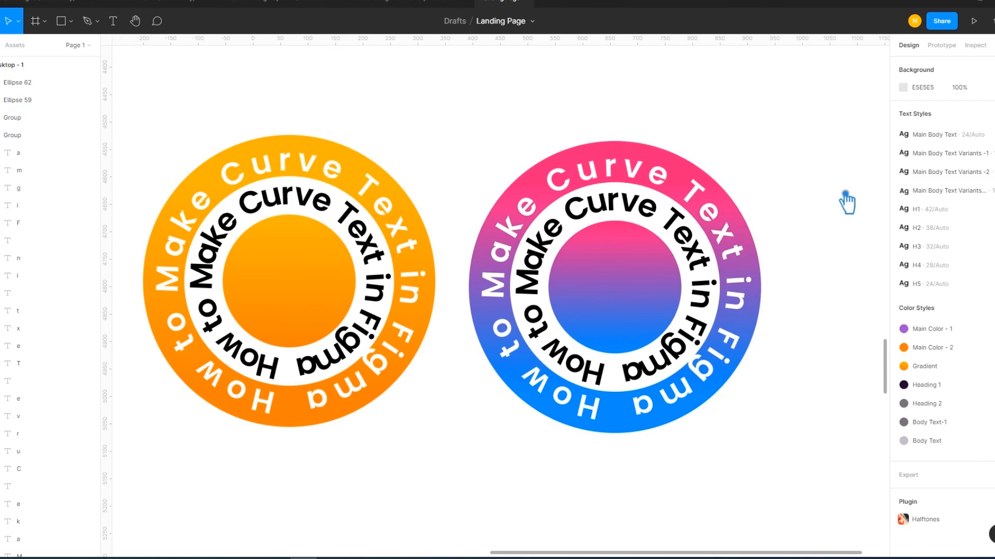
- Group all parts of the pink-to-blue badge and move the group slightly closer to the orange badge
scroll(840, 332, "up", 1)
left_click_drag(831, 456, 510, 152)
key("ctrl+g")
left_click(440, 487)
left_click_drag(549, 417, 536, 418)
left_click(468, 446)
left_click_drag(465, 447, 495, 452)
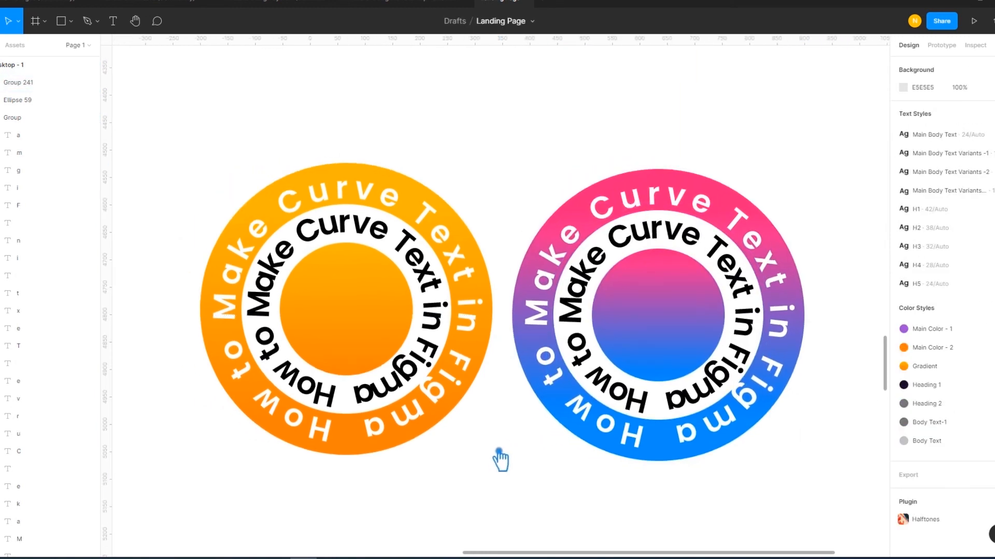